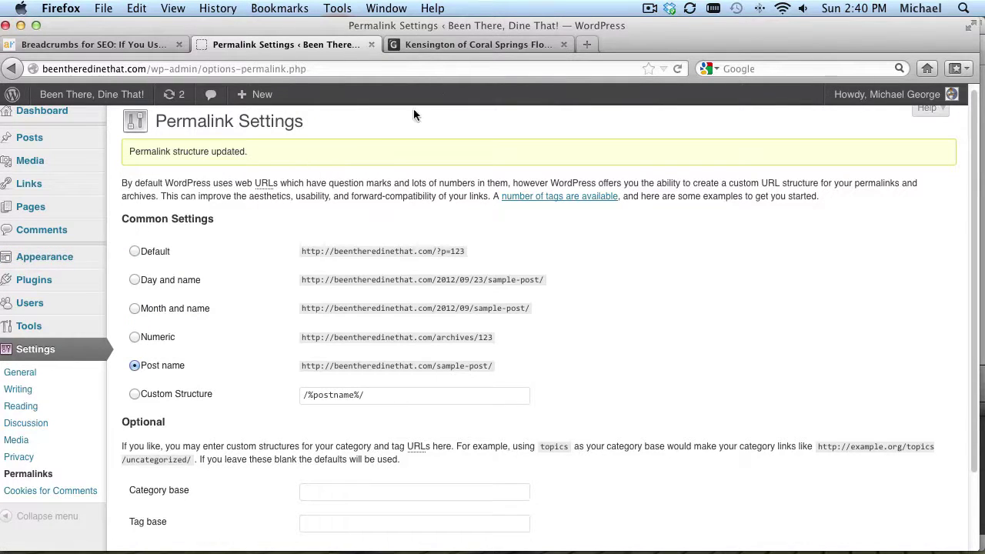
Examine the breadcrumb trail above the Kensington article on the Coral Springs blog.
left_click(450, 47)
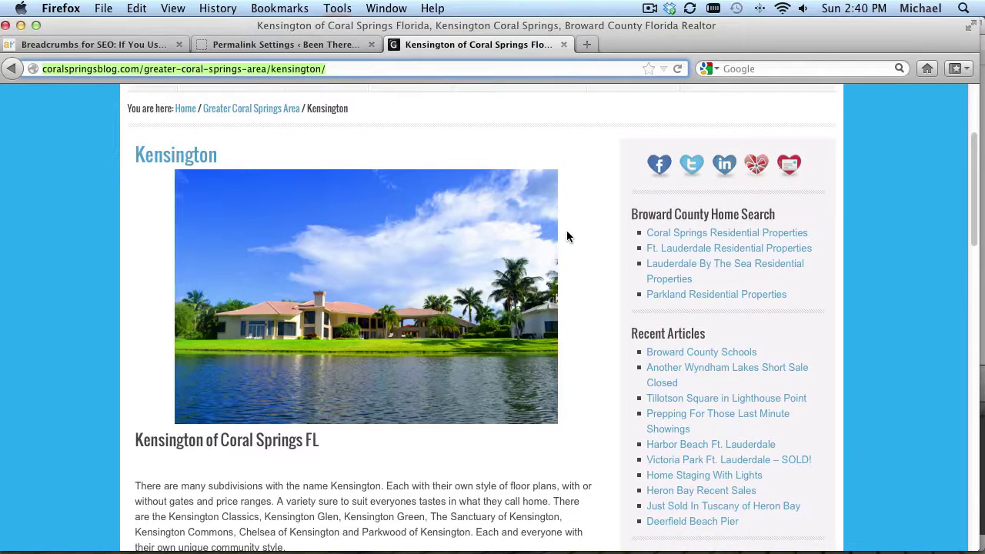
scroll(566, 230, "up", 3)
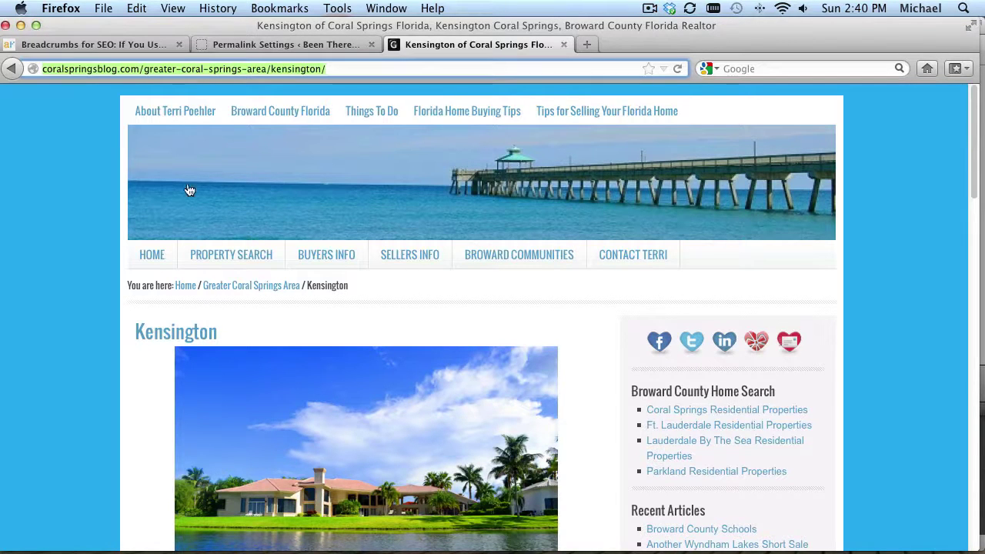
scroll(69, 264, "down", 1)
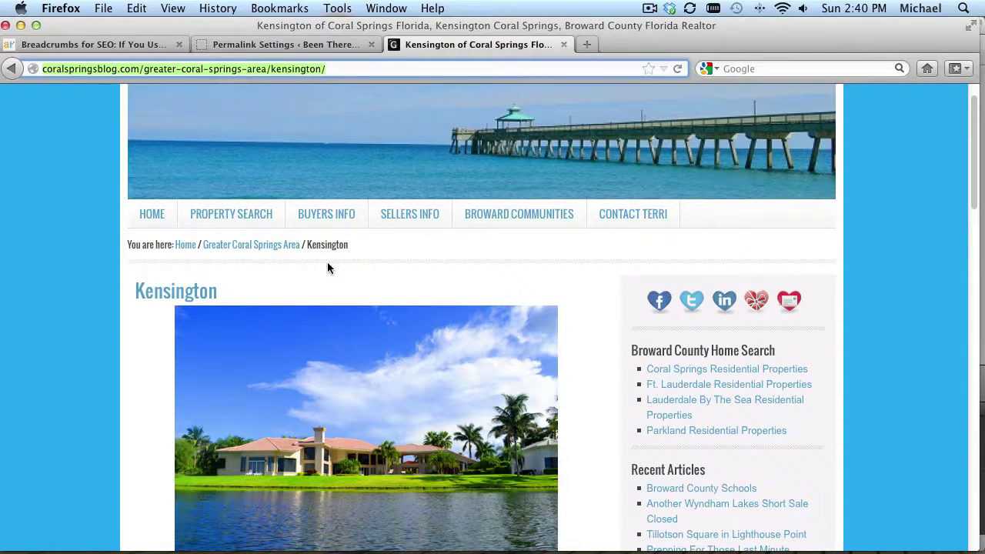
Return to the WordPress admin and search the plugin directory for "breadcrumbs".
left_click(310, 46)
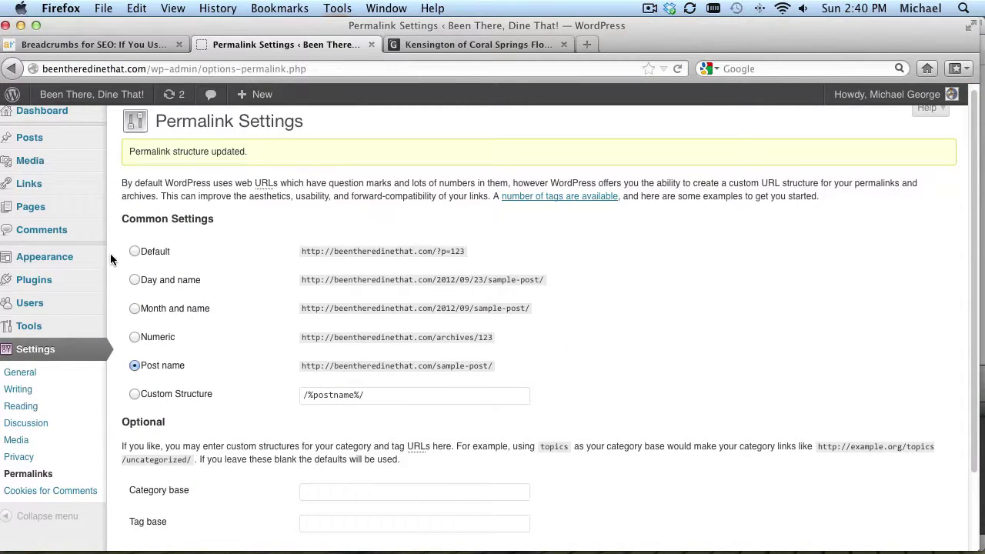
mouse_move(58, 310)
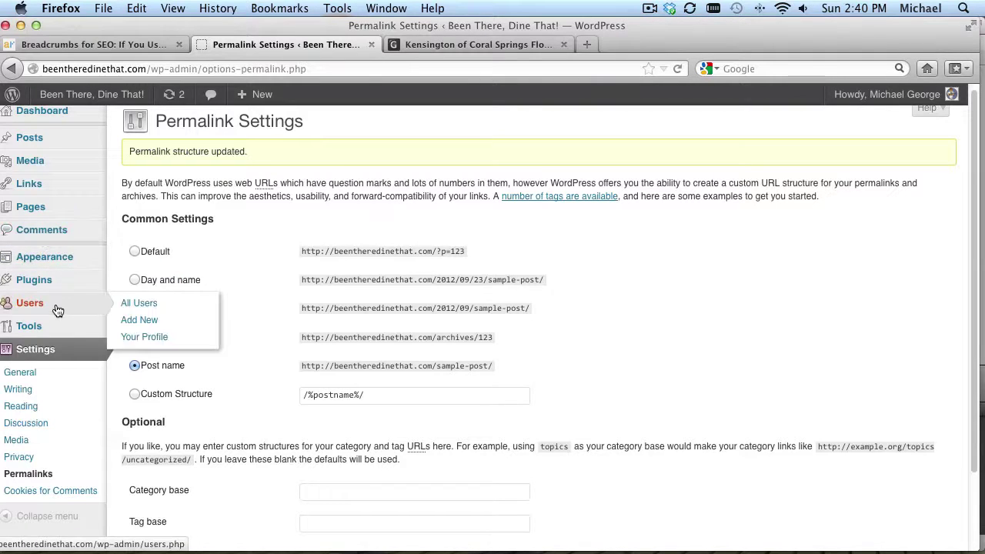
mouse_move(58, 289)
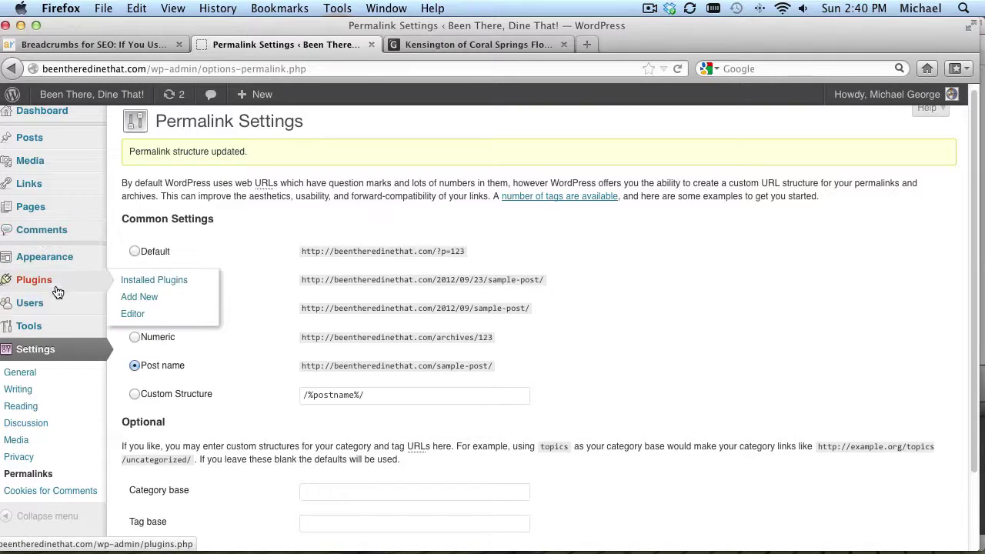
left_click(138, 297)
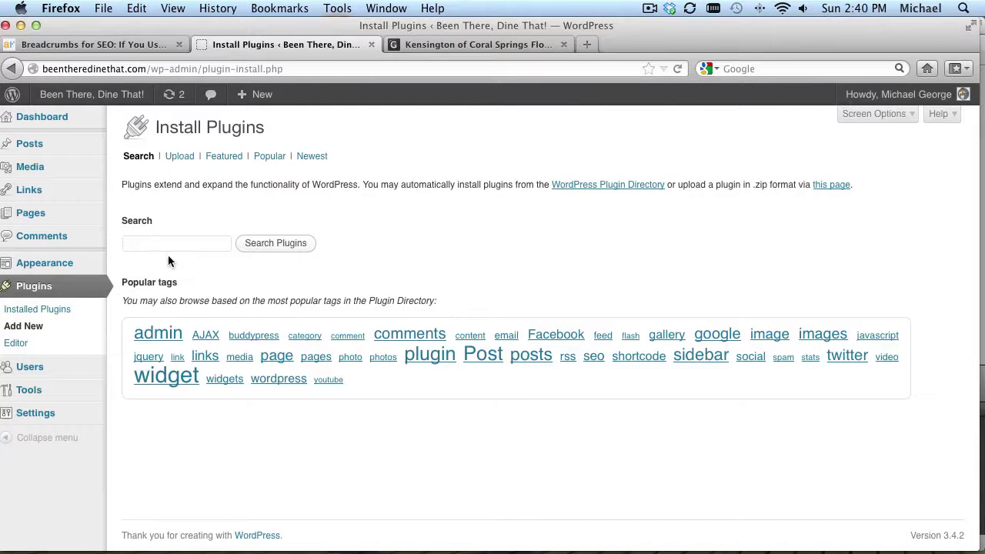
left_click(187, 245)
type("breadcrum")
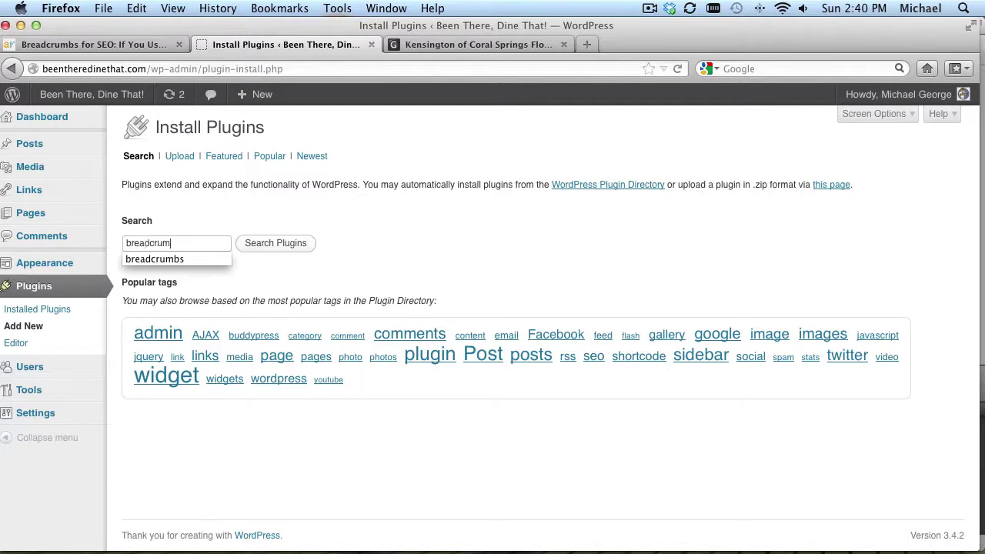
type("bs")
left_click(293, 250)
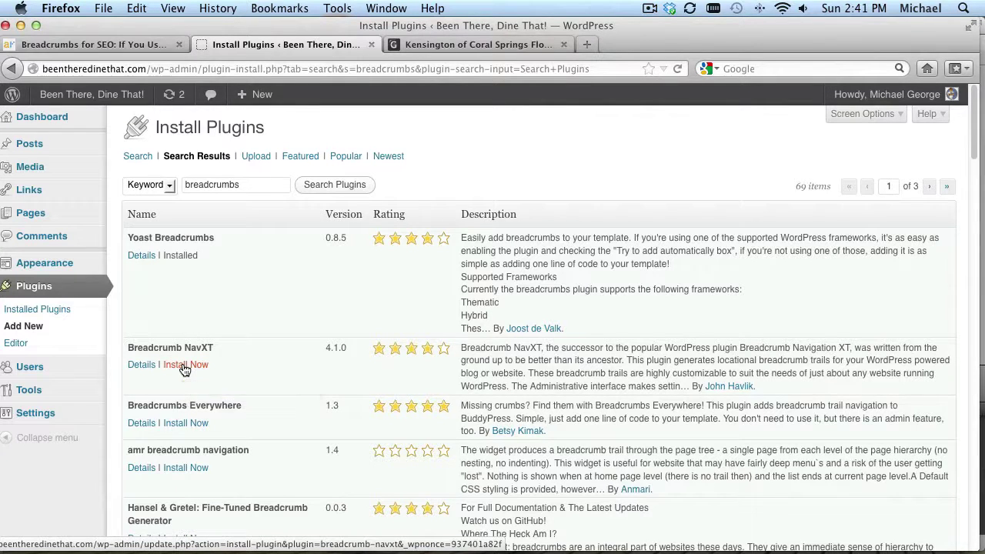
Install the Breadcrumb NavXT plugin from the search results and activate it.
left_click(184, 365)
left_click(545, 294)
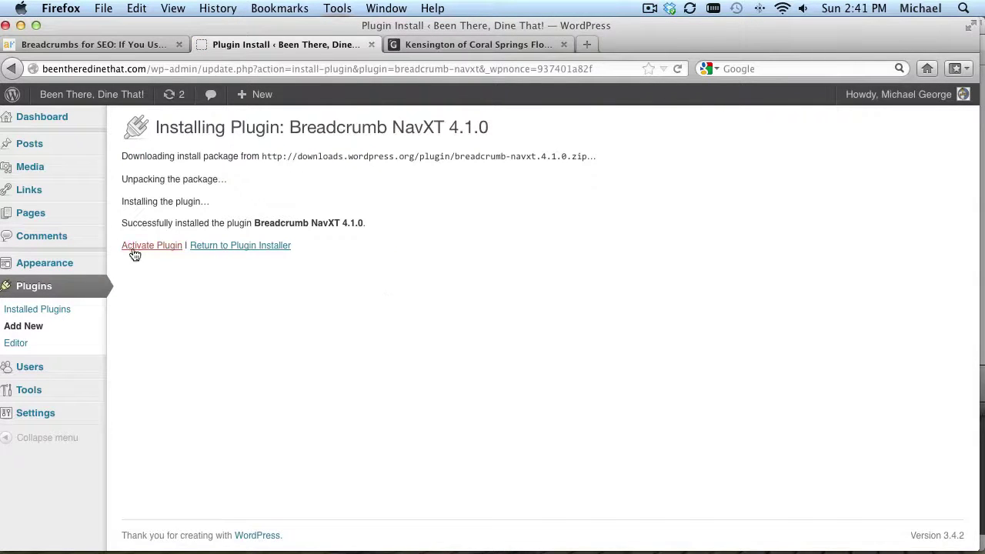
left_click(136, 246)
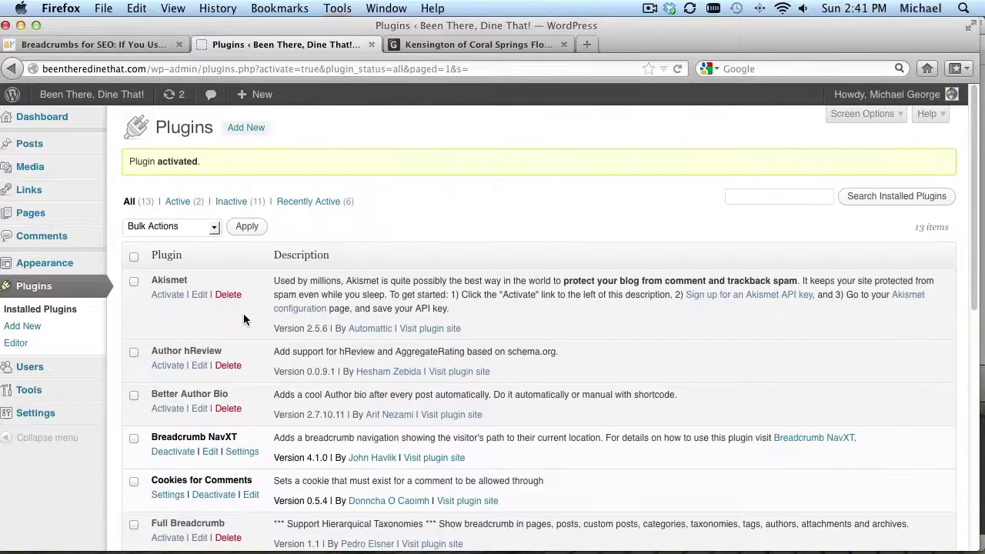
Open the list of all posts in a new tab and open "New Home Listing: Miami Beach Condo" for editing.
mouse_move(11, 149)
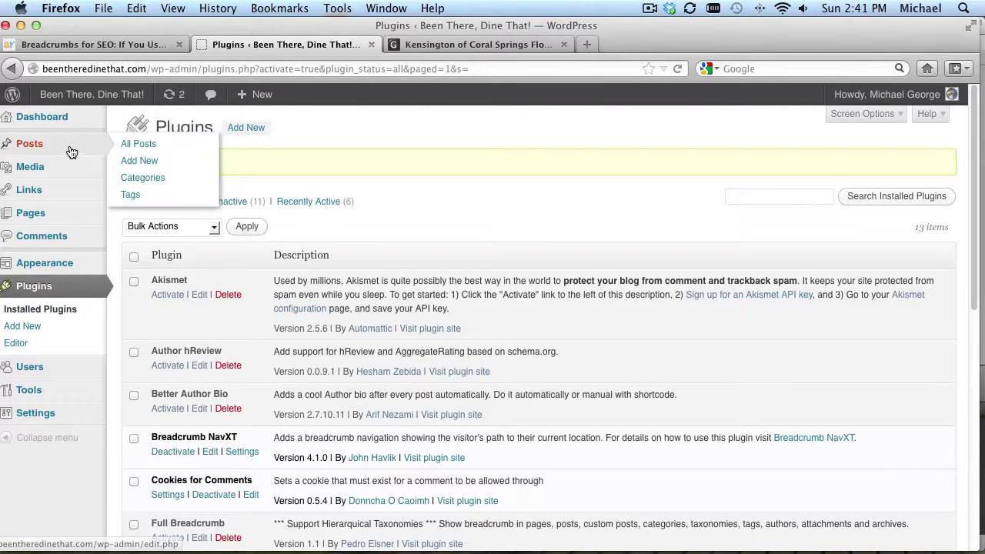
right_click(127, 147)
left_click(198, 161)
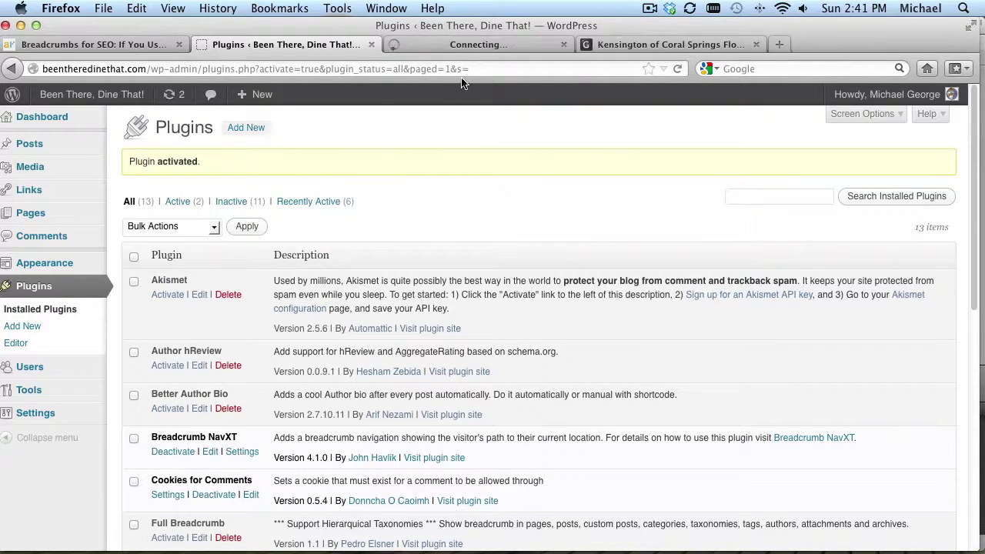
left_click(453, 48)
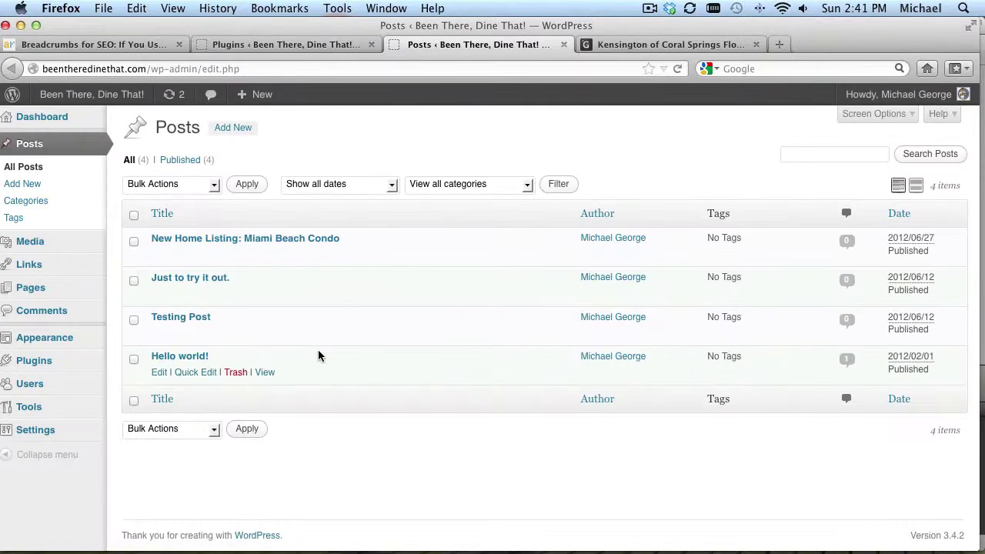
left_click(242, 240)
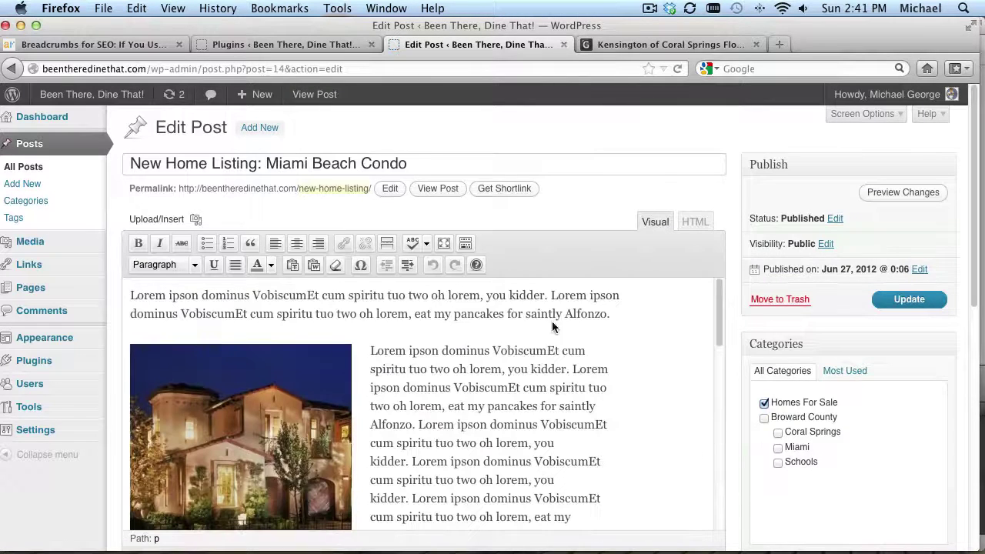
Review the post's content and category assignment, and open the site's category list to examine its hierarchy.
scroll(589, 354, "down", 10)
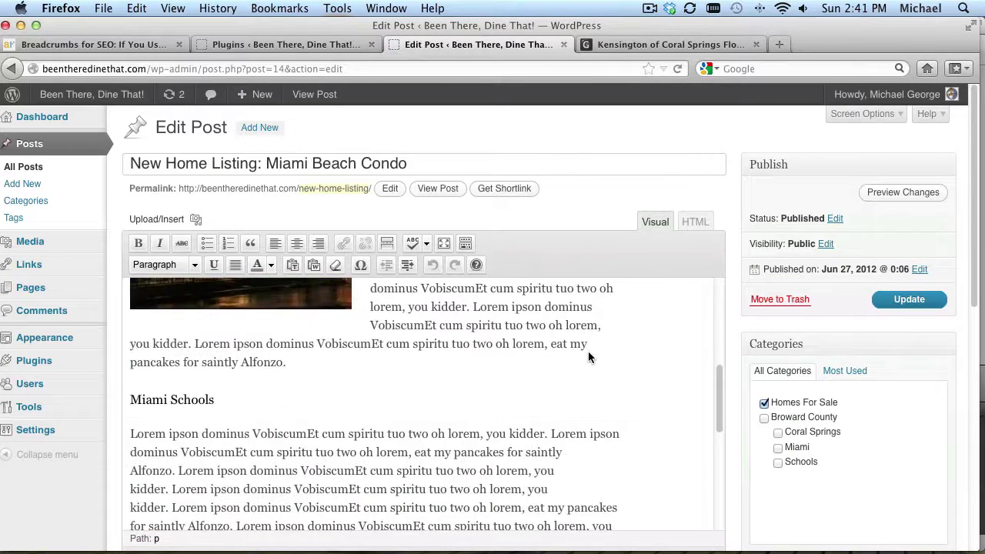
scroll(588, 351, "up", 5)
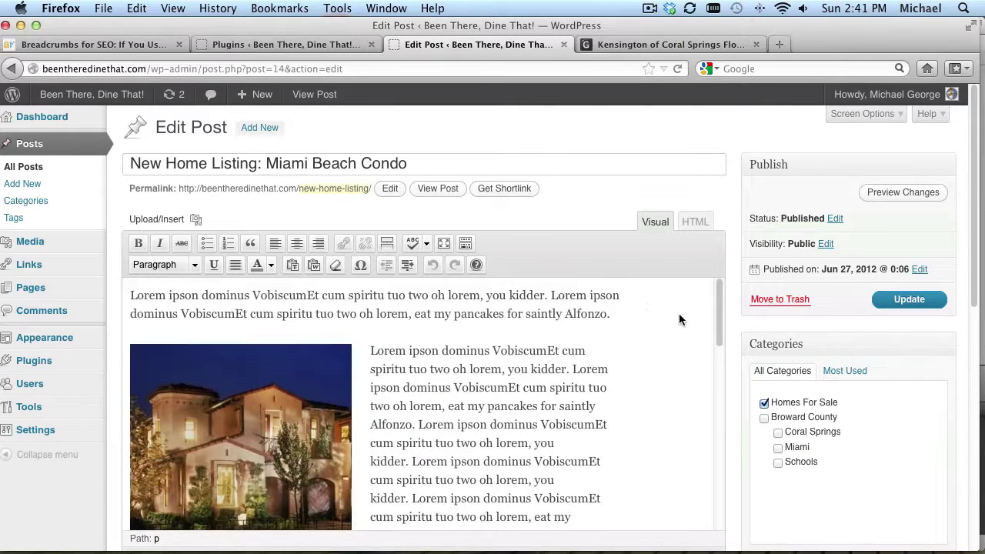
scroll(744, 346, "down", 5)
scroll(744, 345, "up", 4)
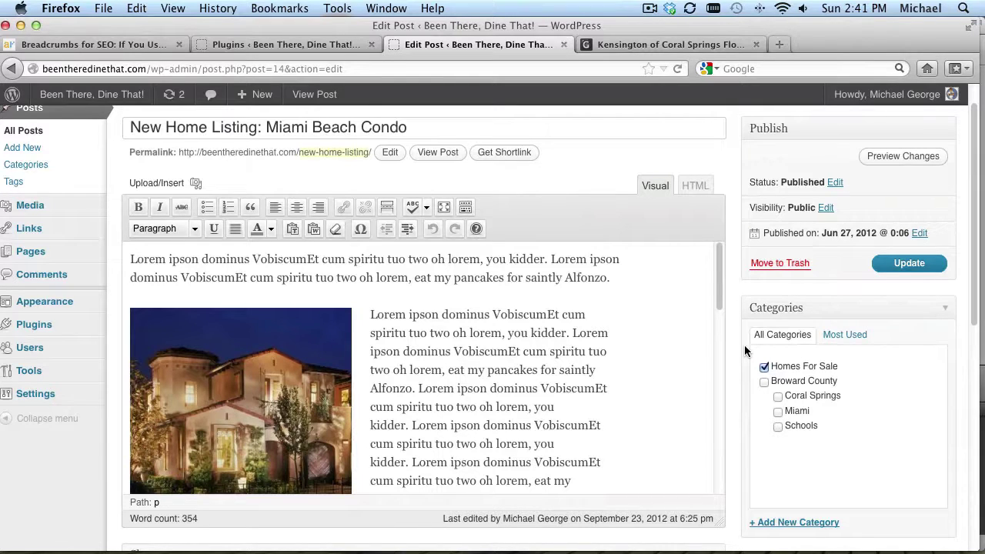
scroll(744, 344, "up", 1)
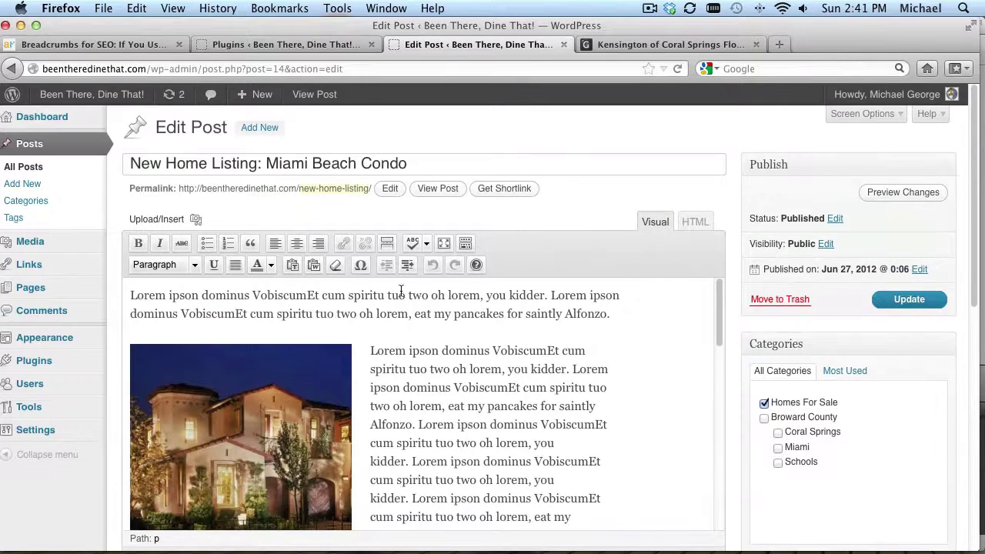
left_click(22, 207)
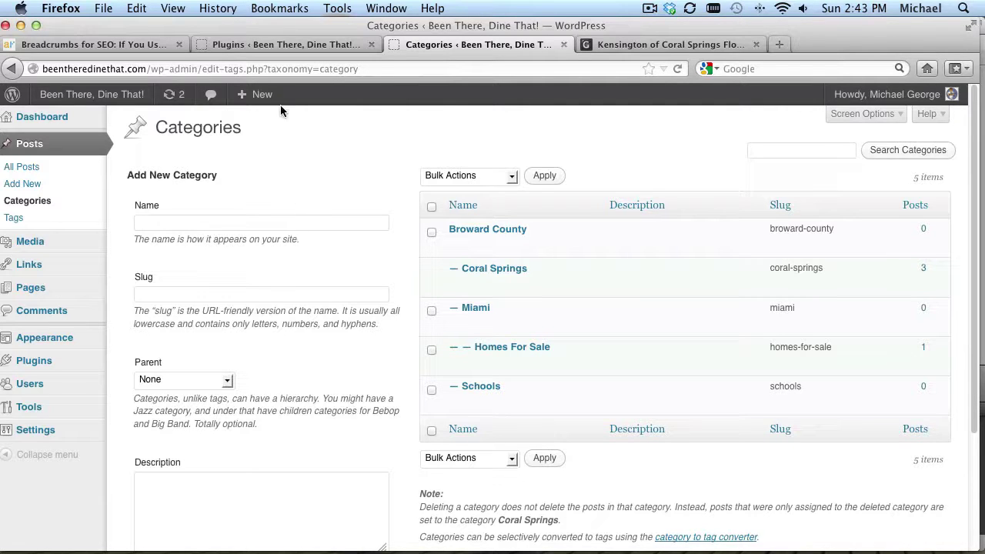
Return to the installed plugins list and open the Breadcrumb NavXT plugin's website.
left_click(275, 44)
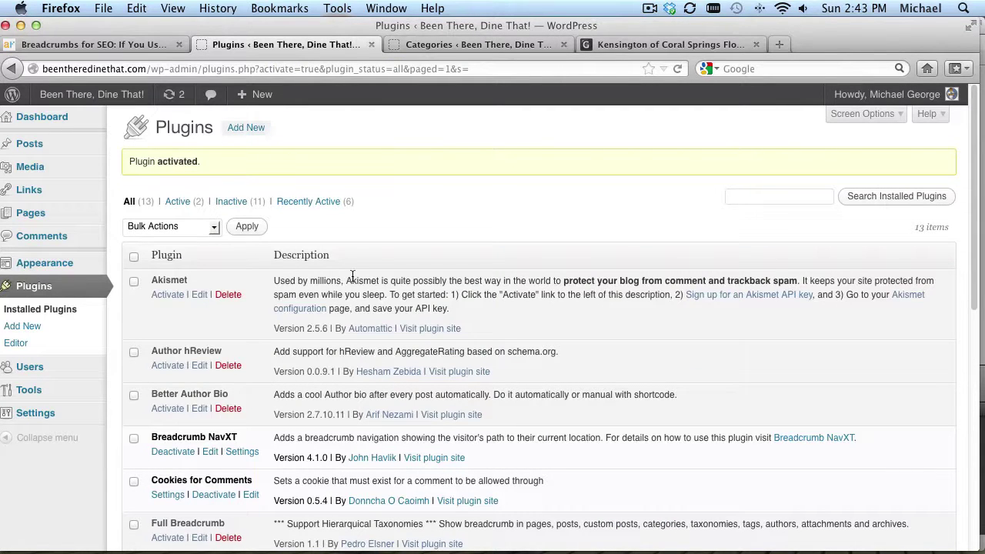
scroll(353, 275, "down", 5)
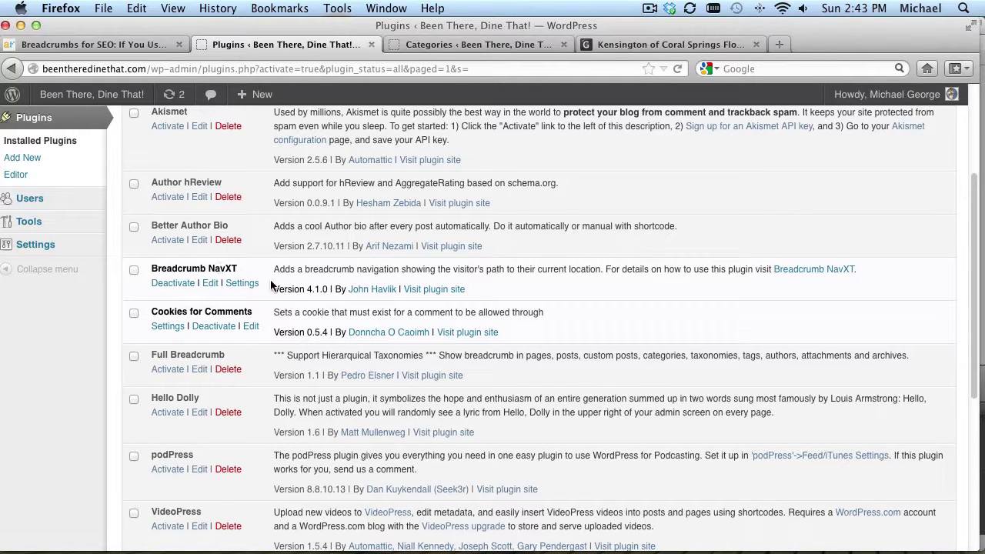
left_click(436, 293)
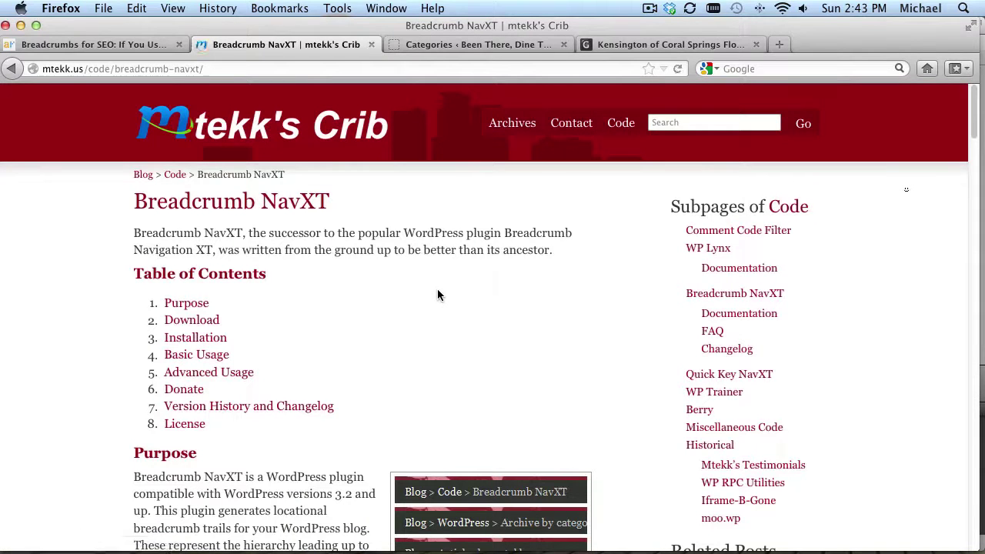
Copy the six-line "breadcrumbs" div code containing bcn_display() from the Basic Usage section.
scroll(411, 306, "down", 2)
scroll(411, 305, "down", 10)
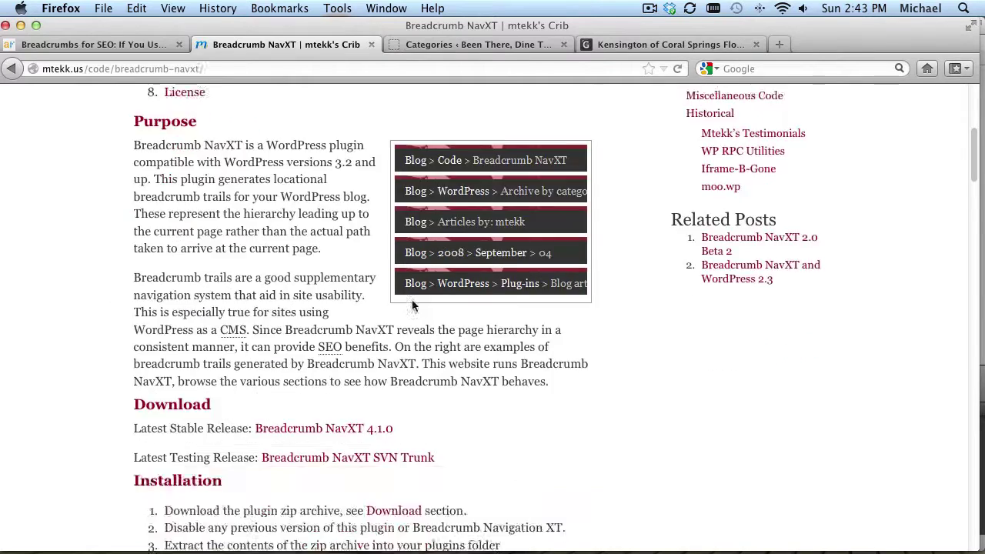
scroll(411, 301, "down", 5)
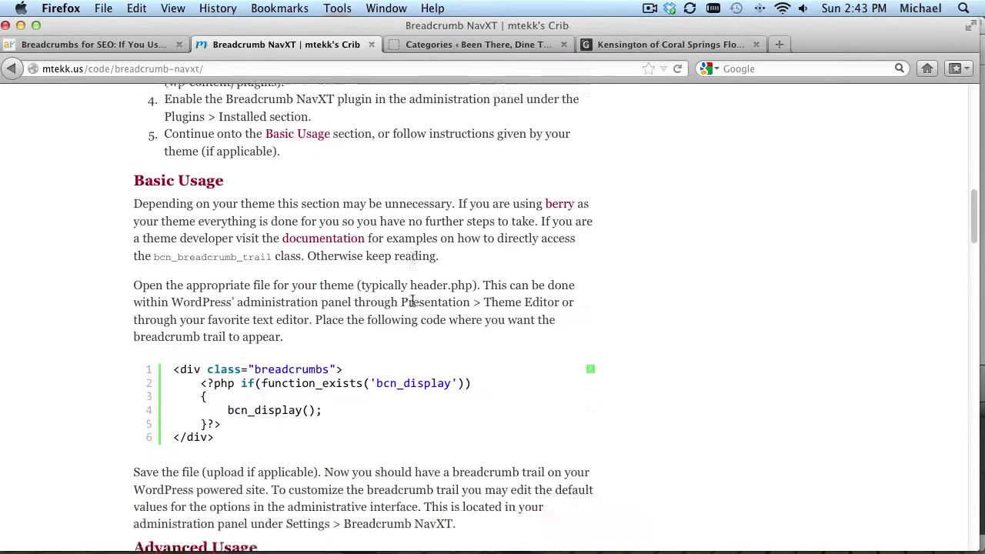
left_click_drag(215, 326, 178, 258)
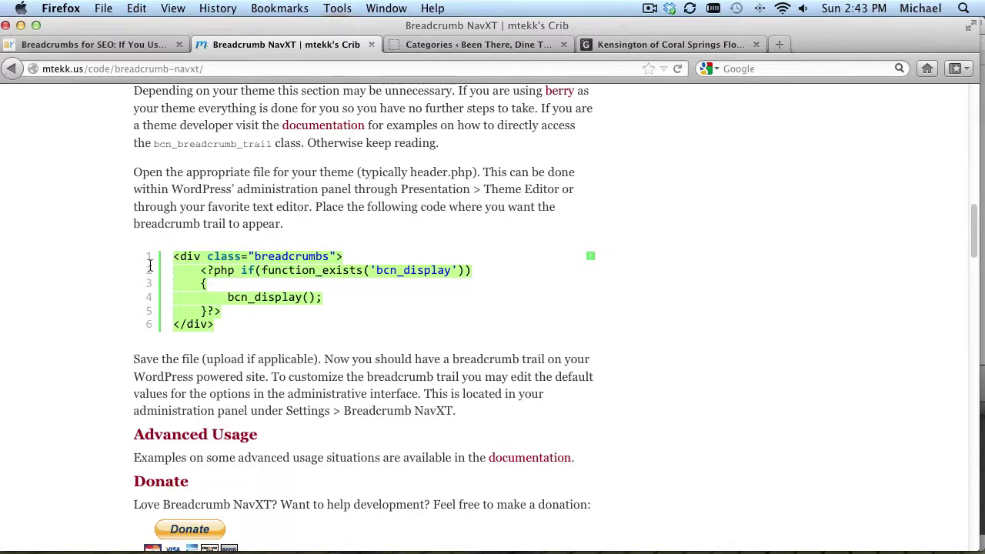
right_click(194, 264)
left_click(220, 276)
left_click(14, 70)
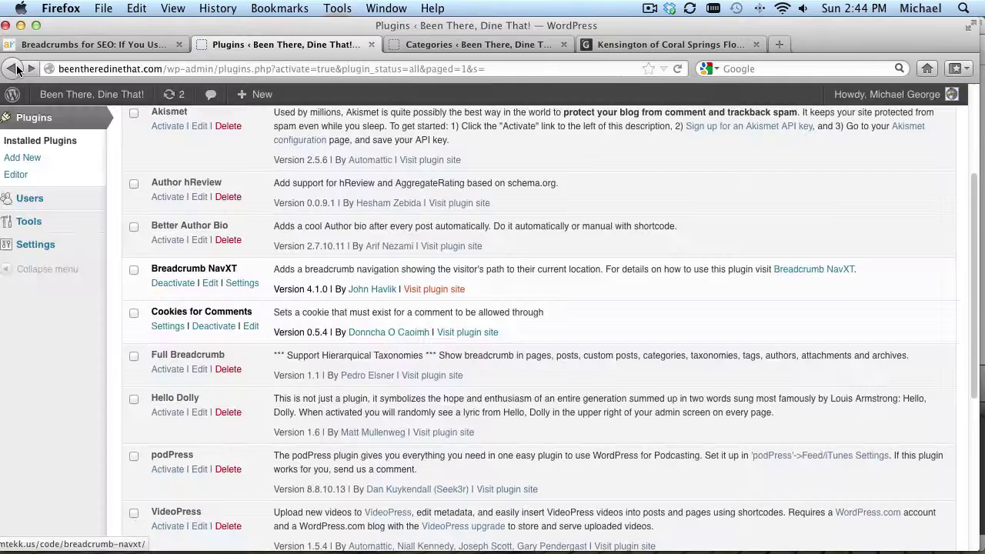
scroll(387, 330, "up", 5)
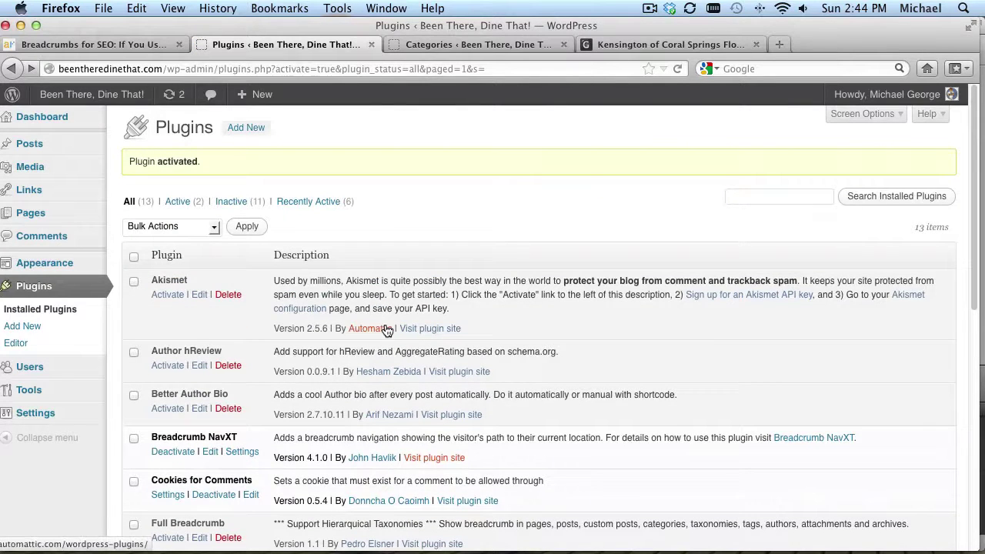
mouse_move(87, 264)
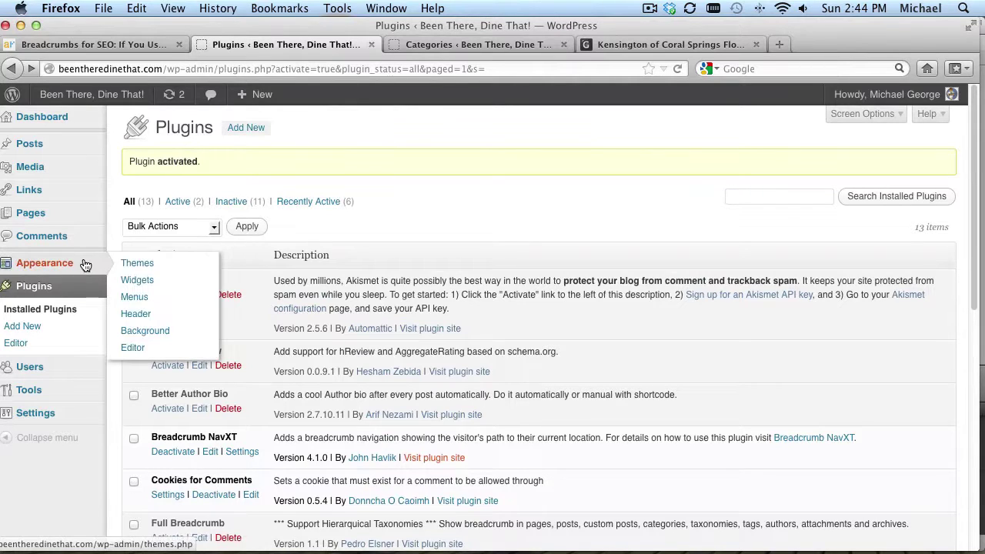
left_click(31, 69)
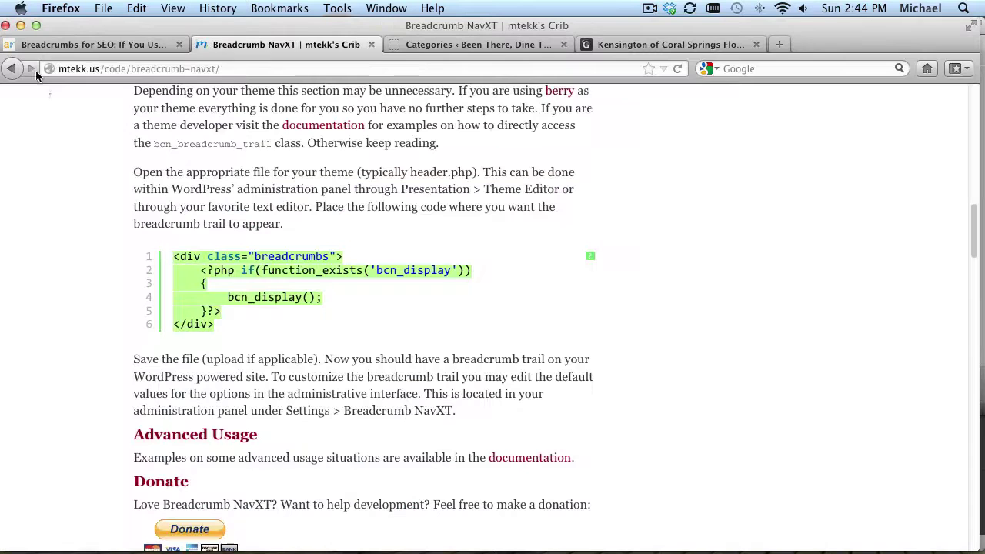
Copy the highlighted breadcrumb code again and go back to the WordPress plugins page.
right_click(224, 263)
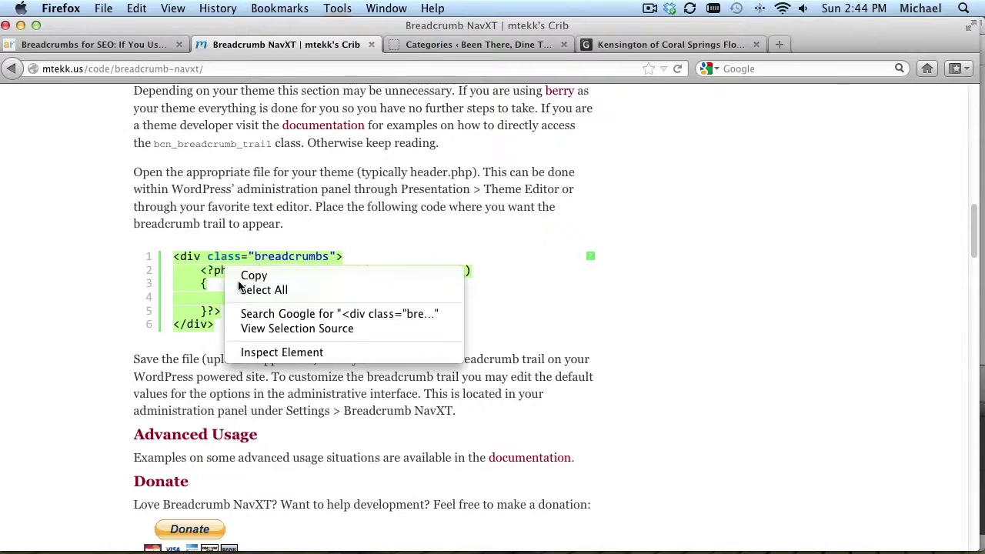
left_click(242, 277)
left_click(11, 68)
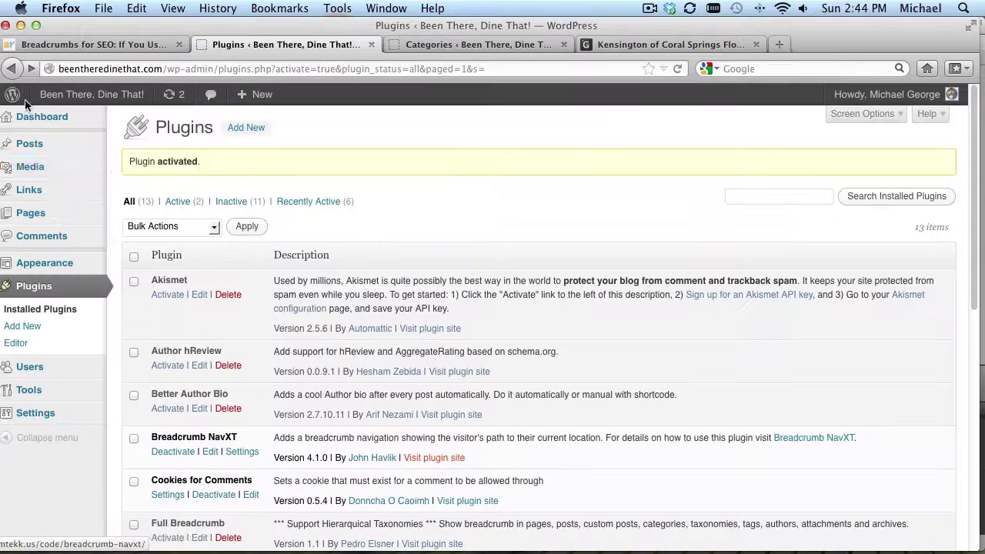
Open the theme file editor for the site's Twenty Ten theme.
scroll(72, 291, "down", 2)
scroll(72, 291, "down", 2)
scroll(73, 290, "up", 3)
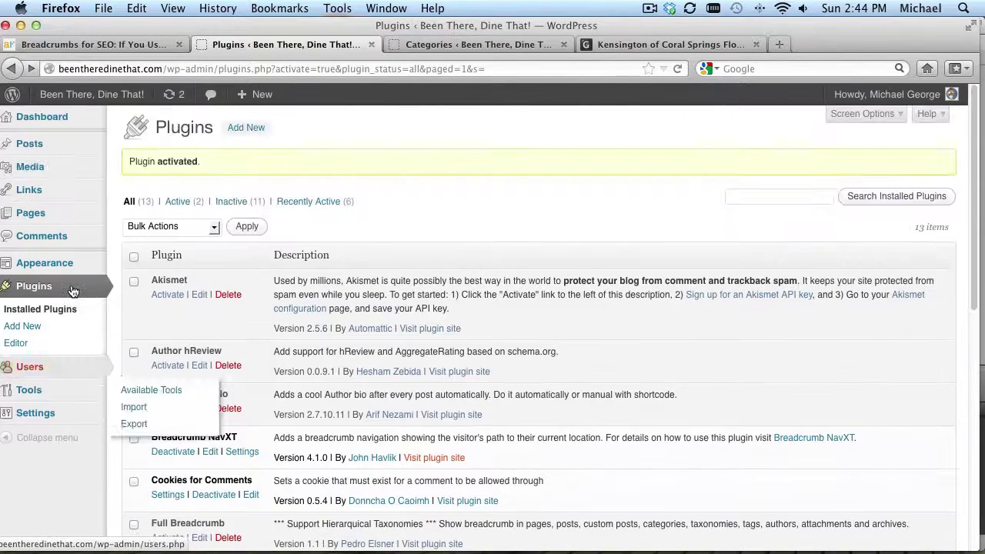
mouse_move(65, 259)
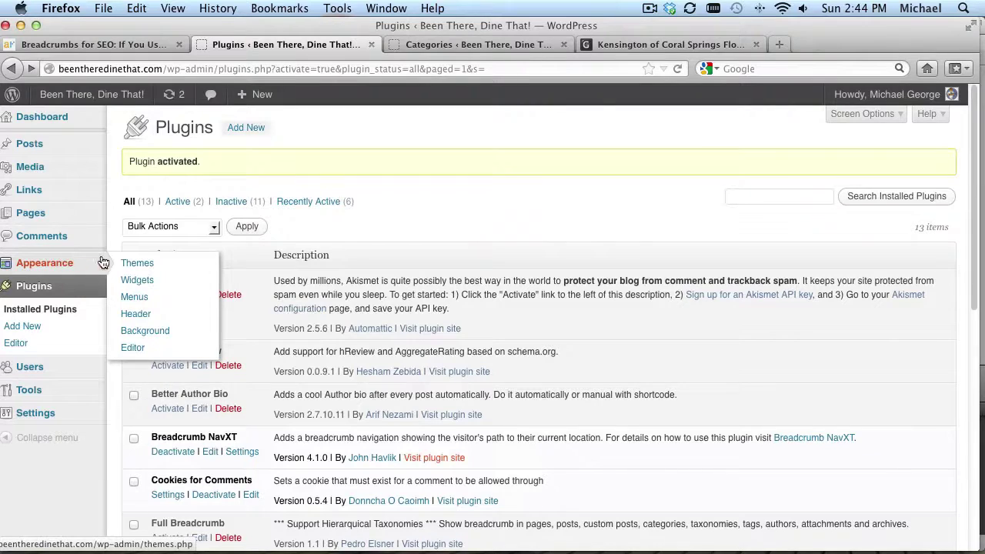
left_click(132, 349)
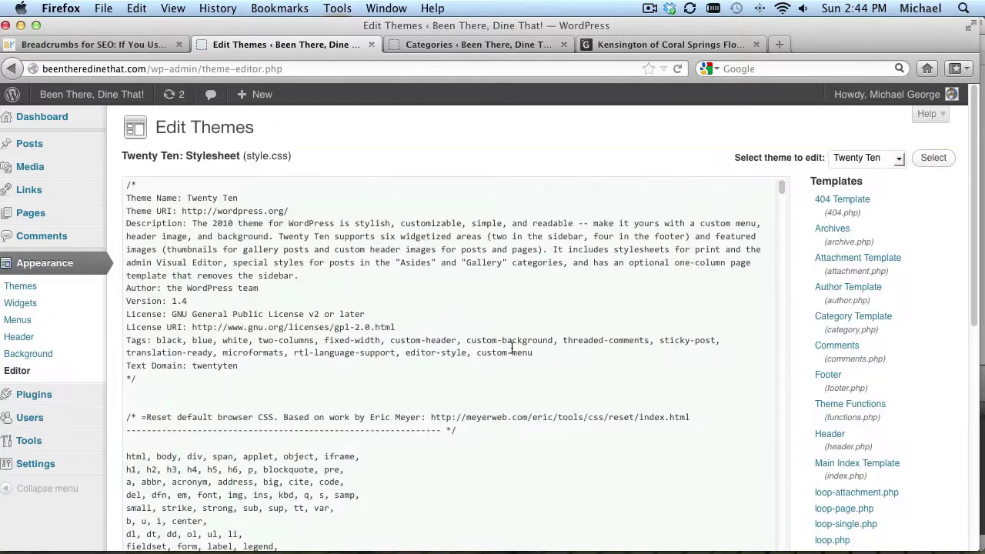
Open the Twenty Ten Header template (header.php) in the theme editor.
scroll(648, 372, "down", 5)
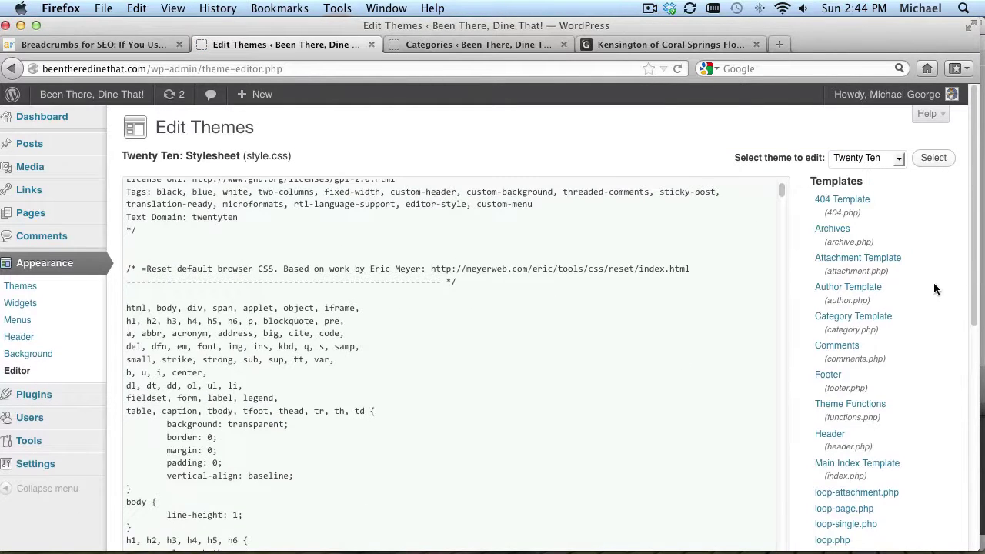
scroll(933, 283, "down", 3)
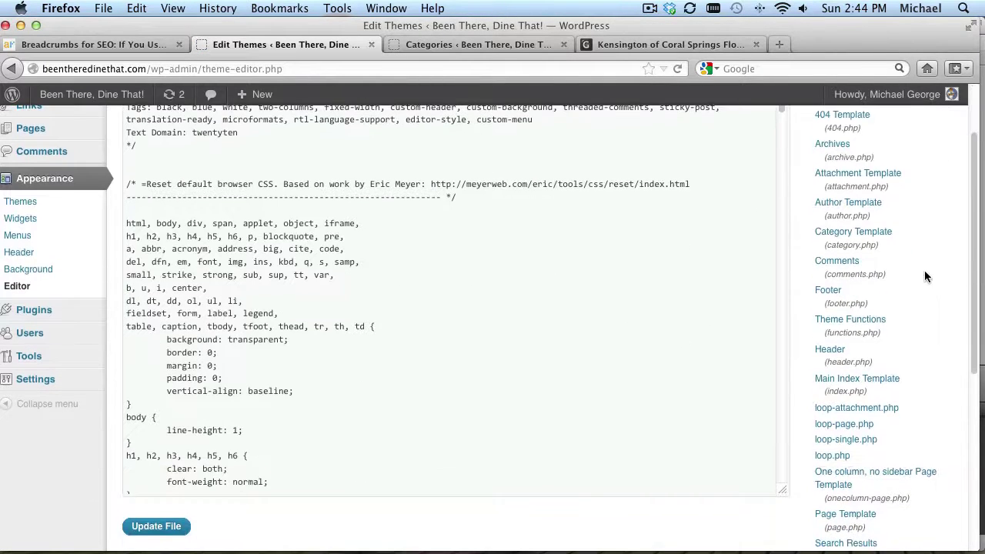
left_click(836, 350)
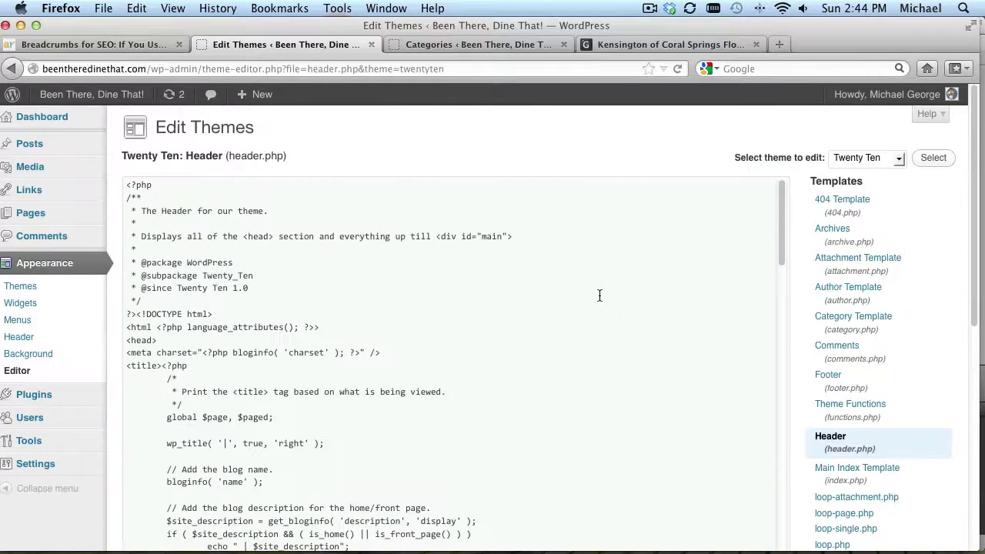
Paste the copied "breadcrumbs" div code at the end of header.php, a few blank lines below <div id="main">, and update the file.
scroll(599, 295, "down", 15)
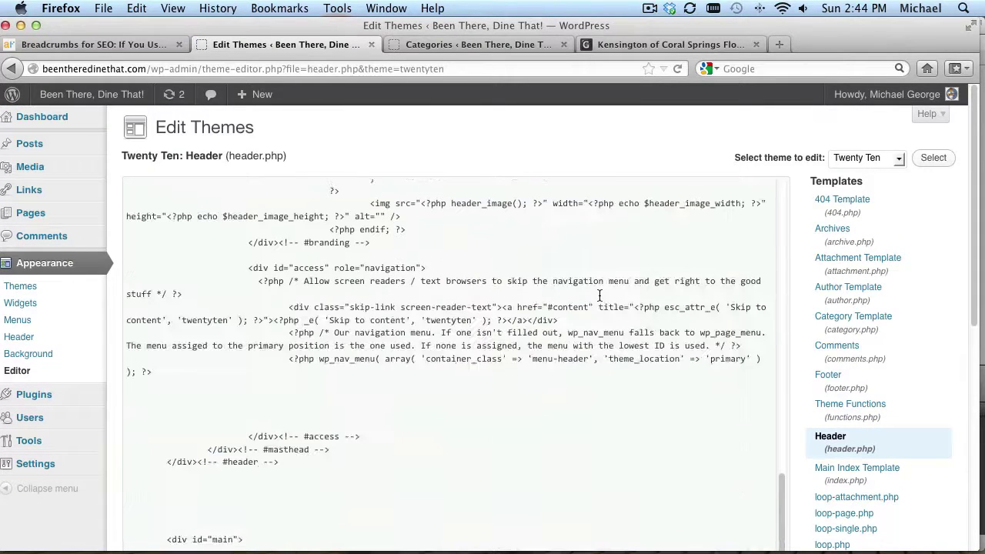
scroll(599, 296, "down", 15)
scroll(567, 288, "up", 4)
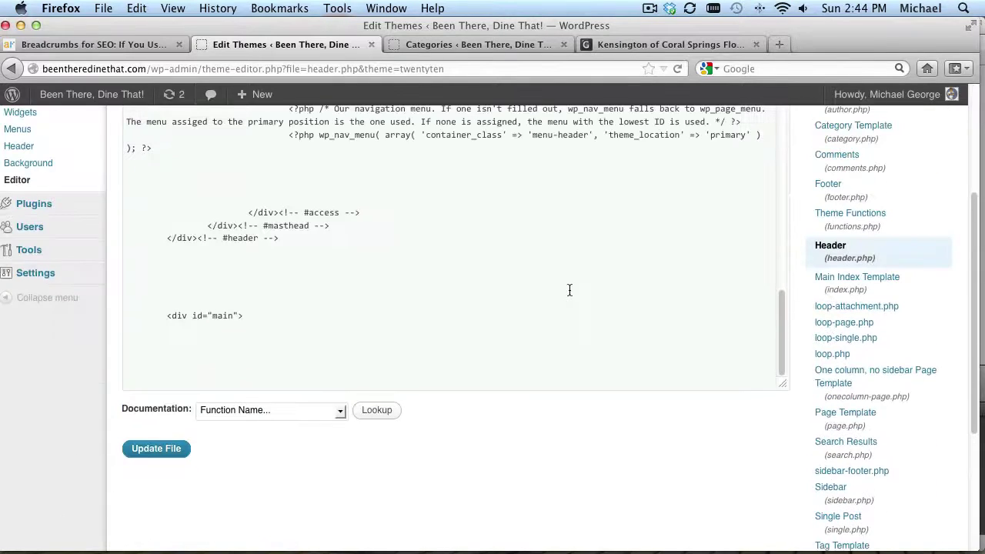
scroll(462, 327, "down", 5)
scroll(438, 319, "up", 4)
left_click(366, 331)
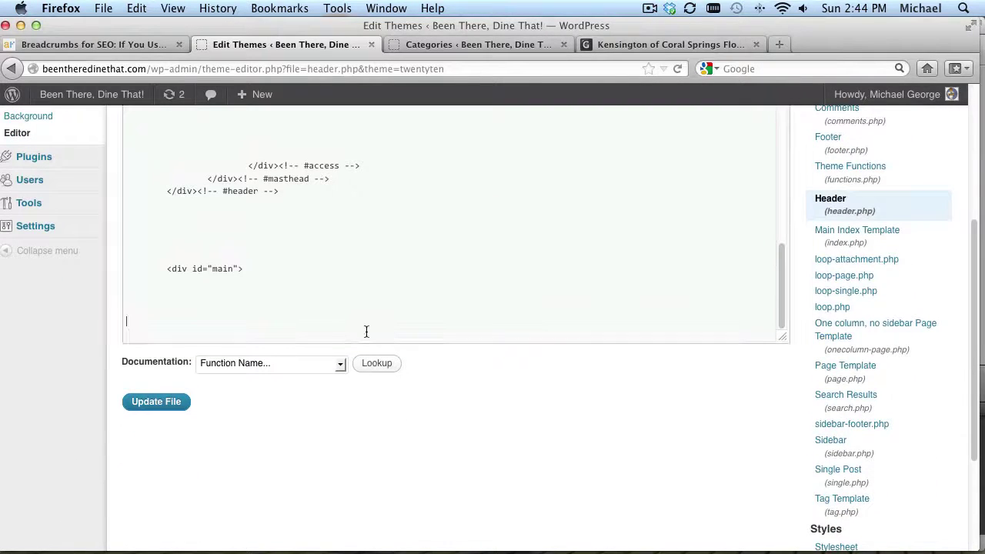
key("Return")
key("Return")
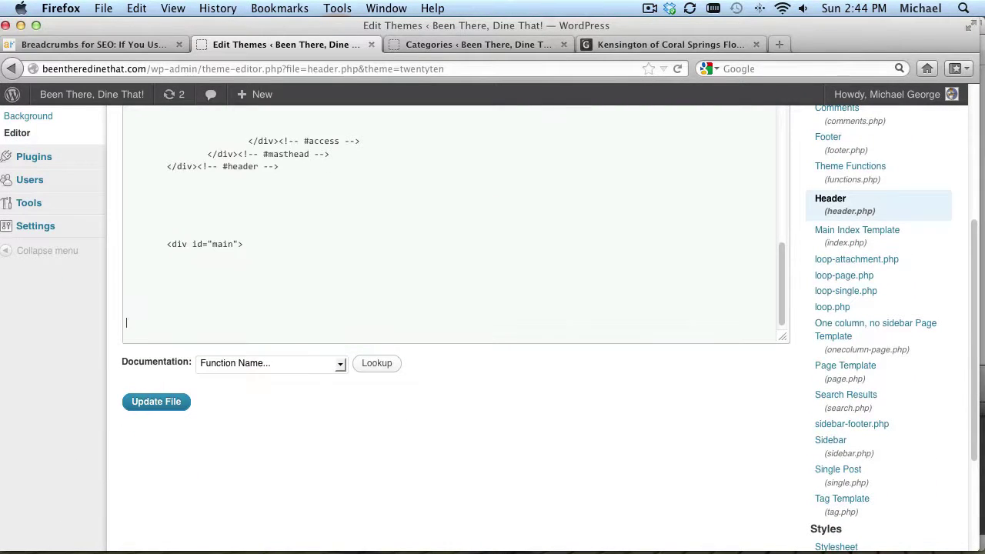
key("super+v")
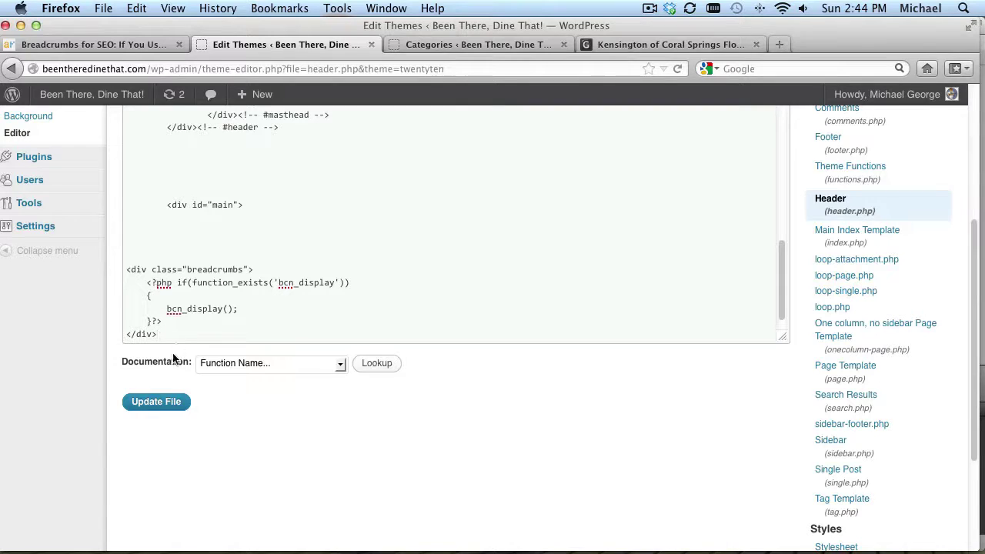
left_click(166, 406)
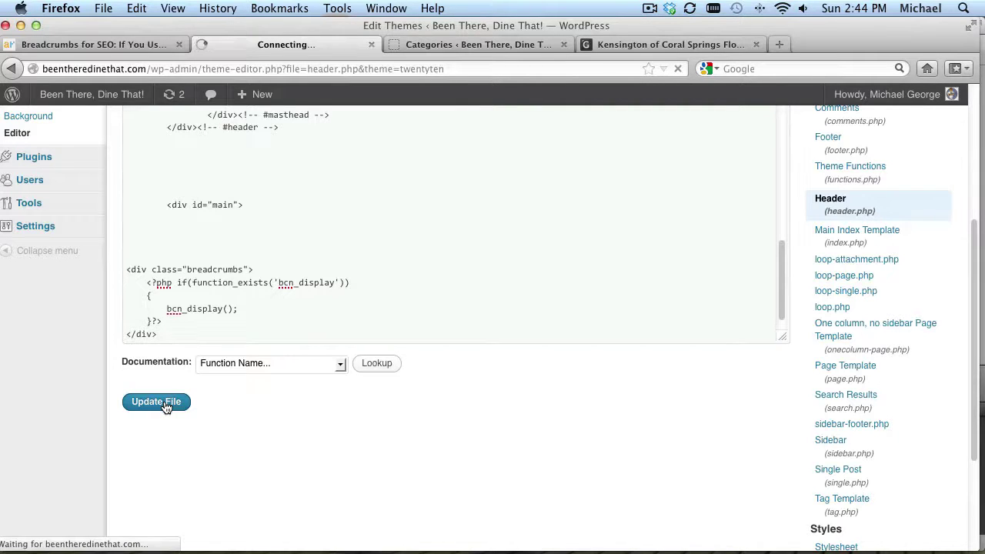
Open the post "New Home Listing: Miami Beach Condo" from the posts list and view it on the site to check its breadcrumbs.
scroll(373, 191, "up", 2)
scroll(373, 192, "up", 3)
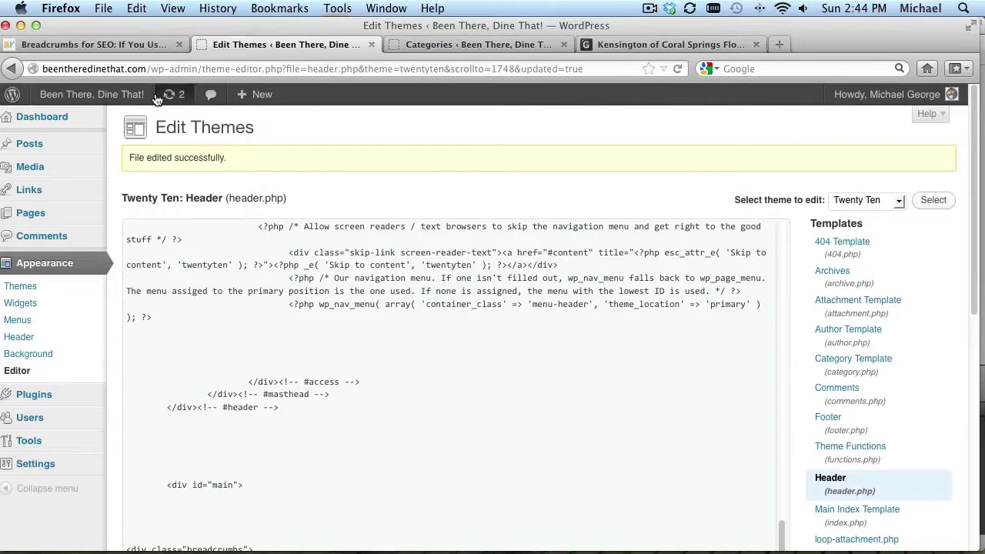
mouse_move(25, 140)
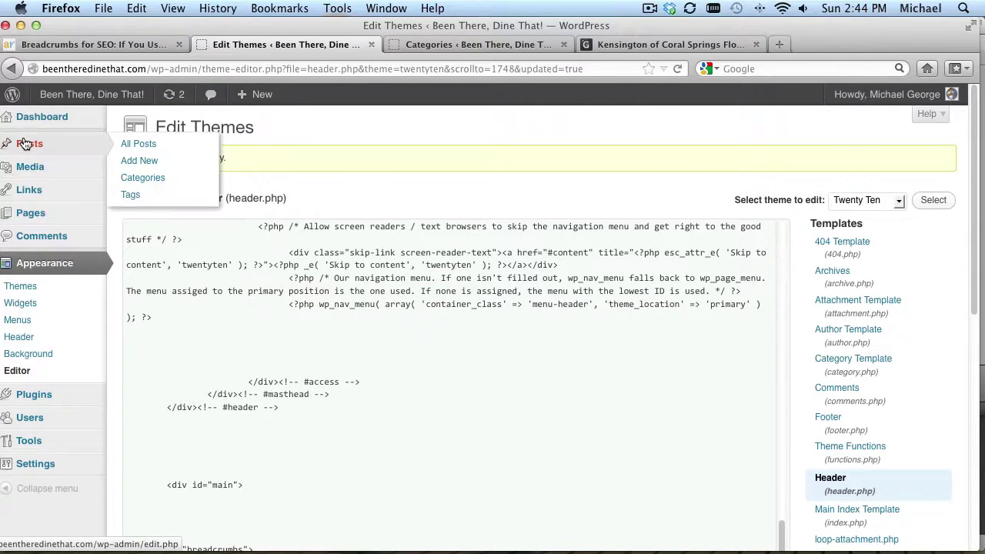
left_click(141, 150)
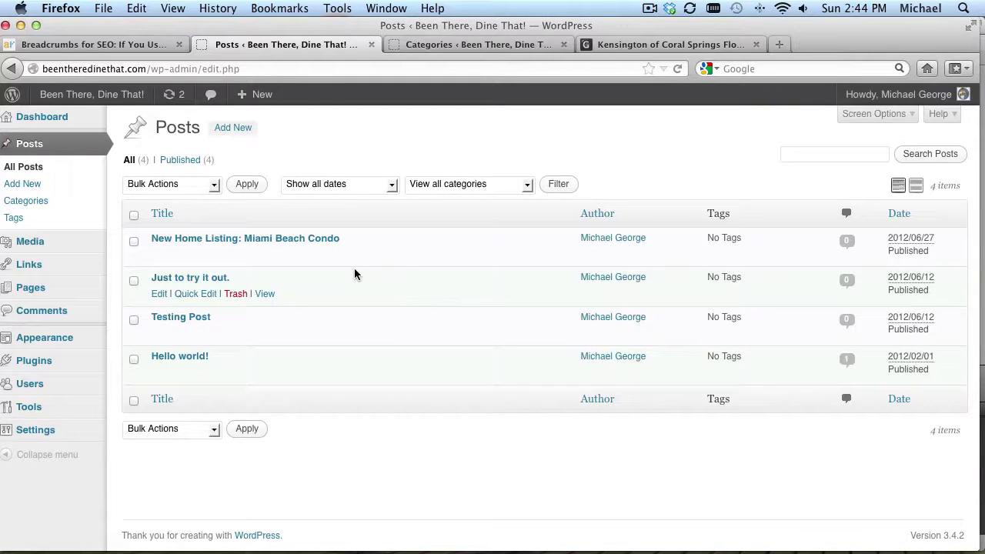
left_click(272, 245)
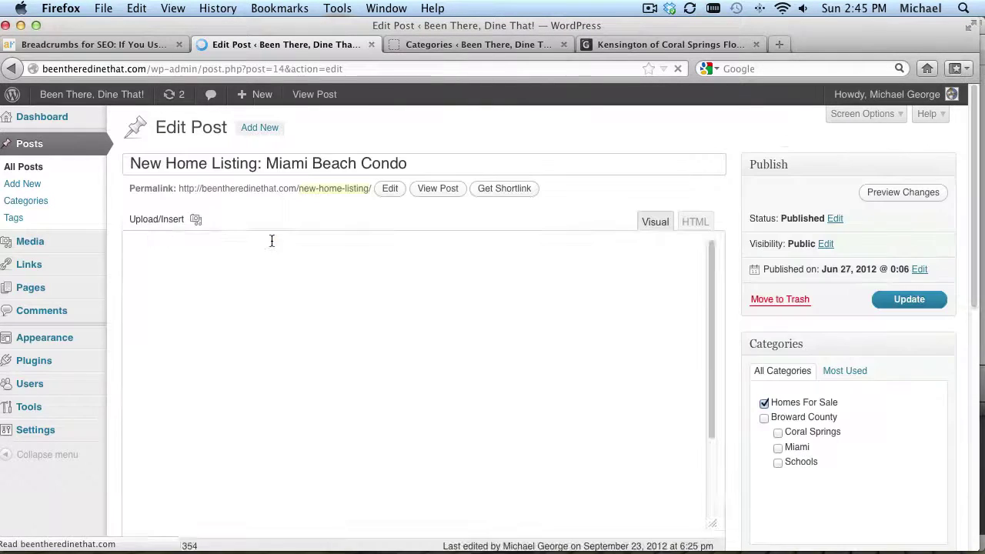
left_click(438, 189)
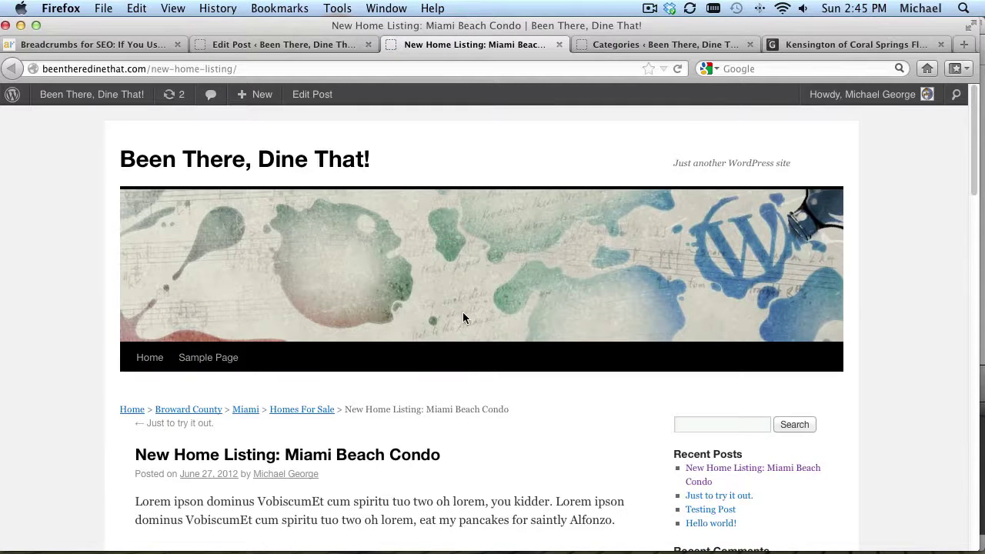
scroll(463, 317, "down", 2)
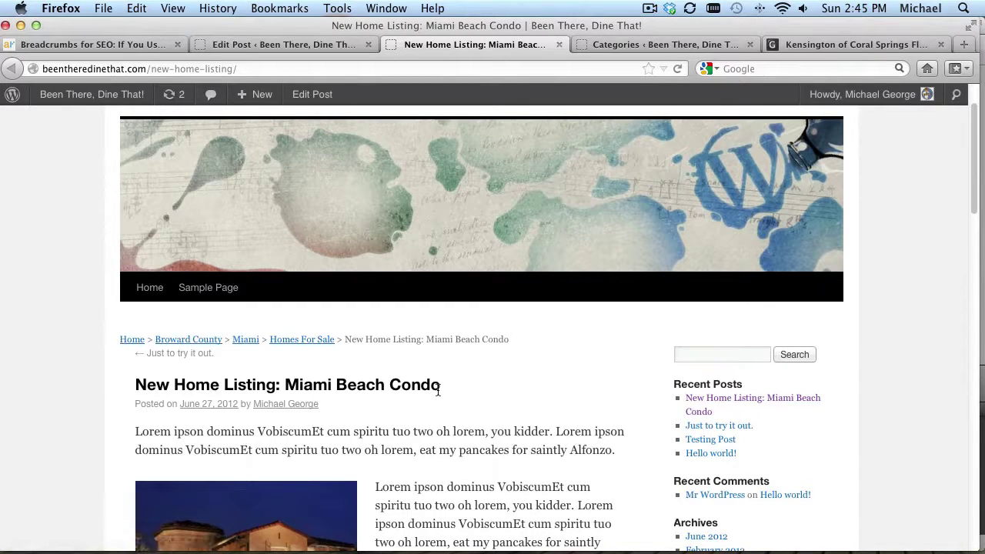
Follow the Homes For Sale breadcrumb and the Miami breadcrumb, examining the trail and URL on each category archive.
scroll(439, 392, "down", 1)
left_click(314, 325)
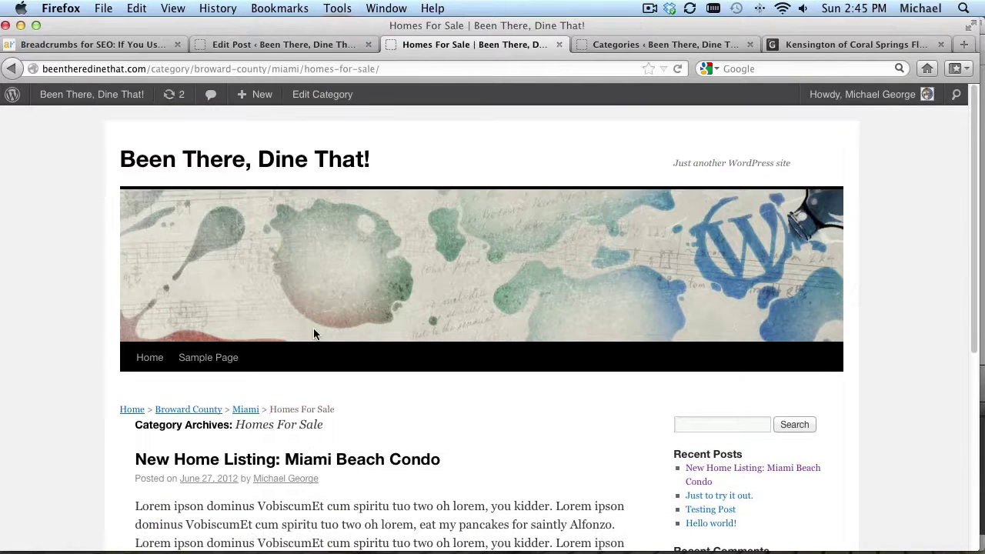
scroll(384, 408, "down", 5)
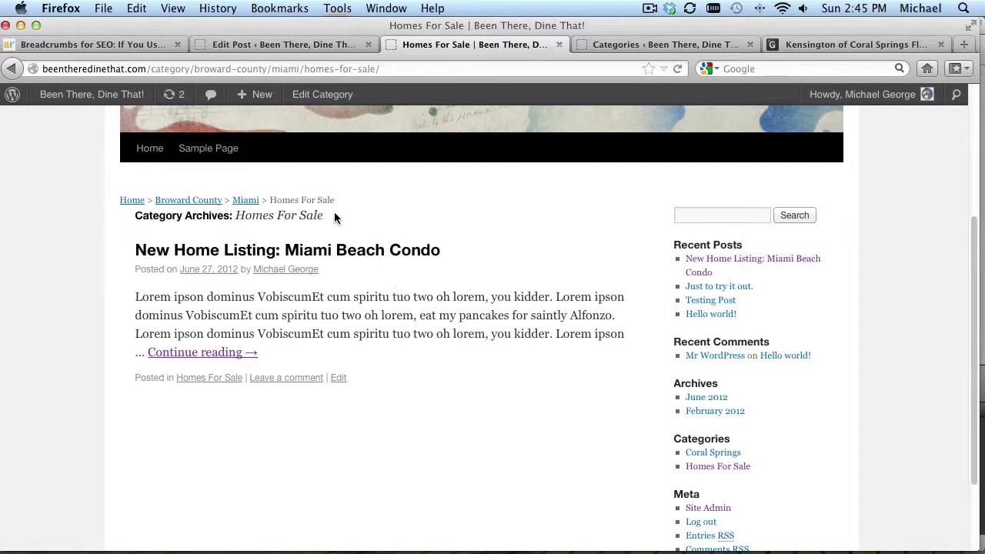
left_click(244, 200)
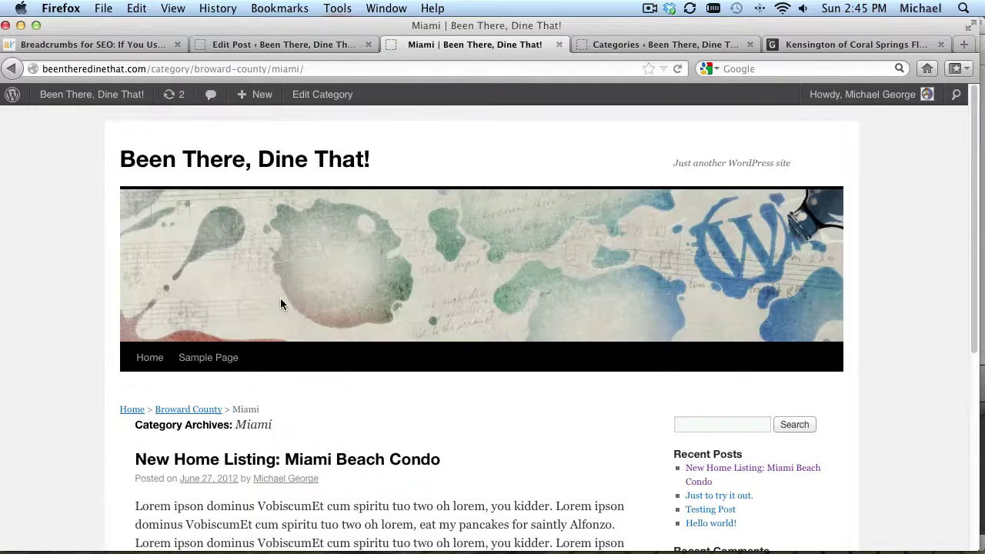
scroll(317, 362, "down", 5)
scroll(241, 475, "up", 4)
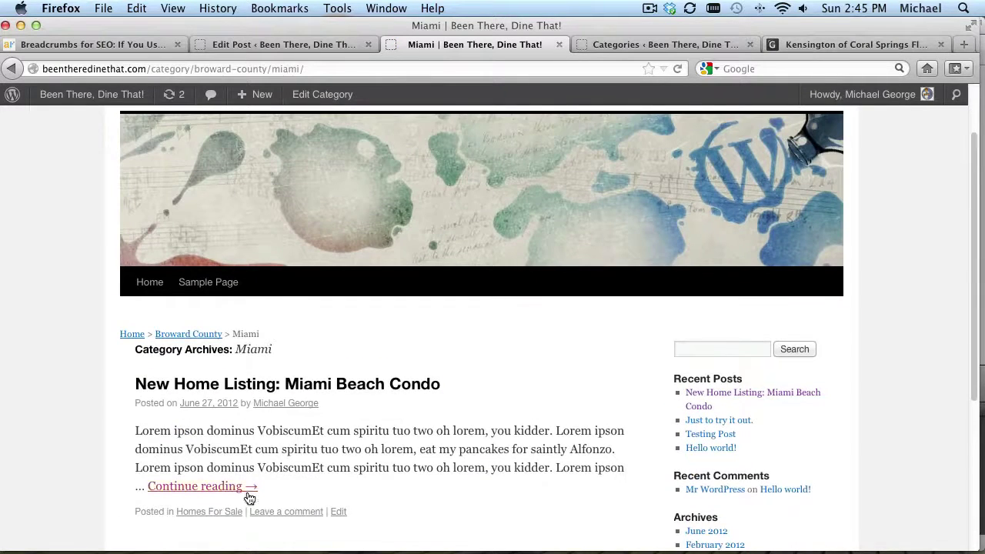
scroll(248, 497, "up", 2)
scroll(405, 426, "down", 2)
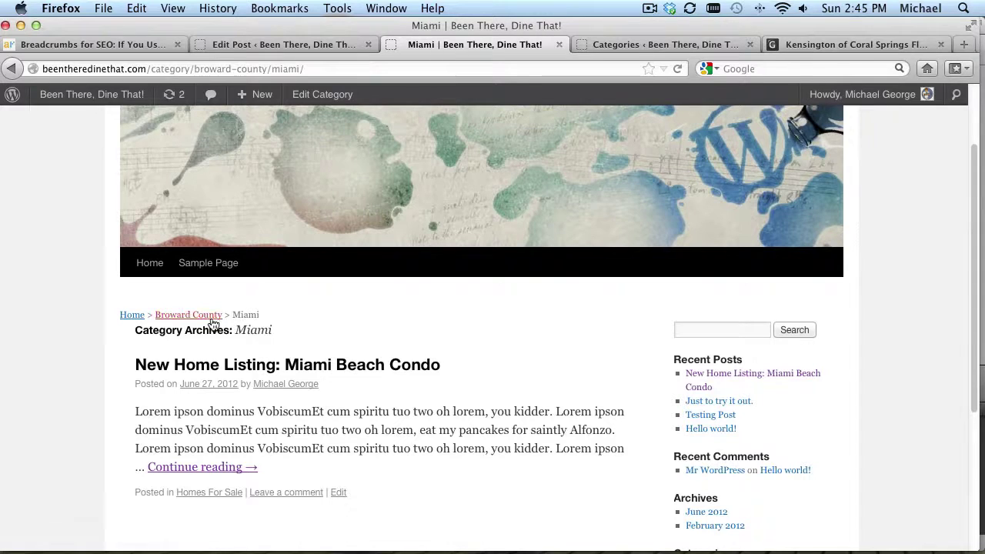
scroll(275, 240, "down", 1)
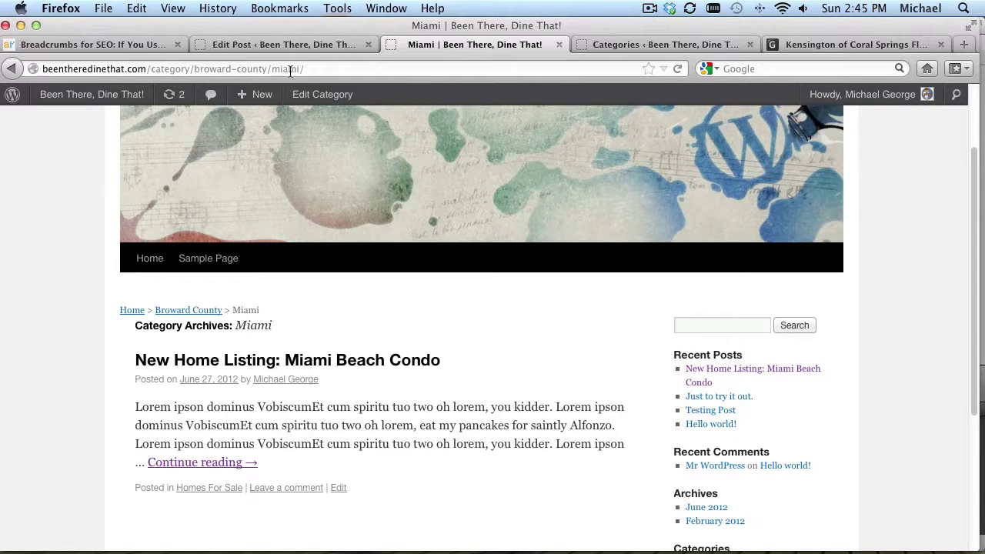
Return to the Homes For Sale archive and highlight the domain and the "category" part of its URL.
left_click(11, 68)
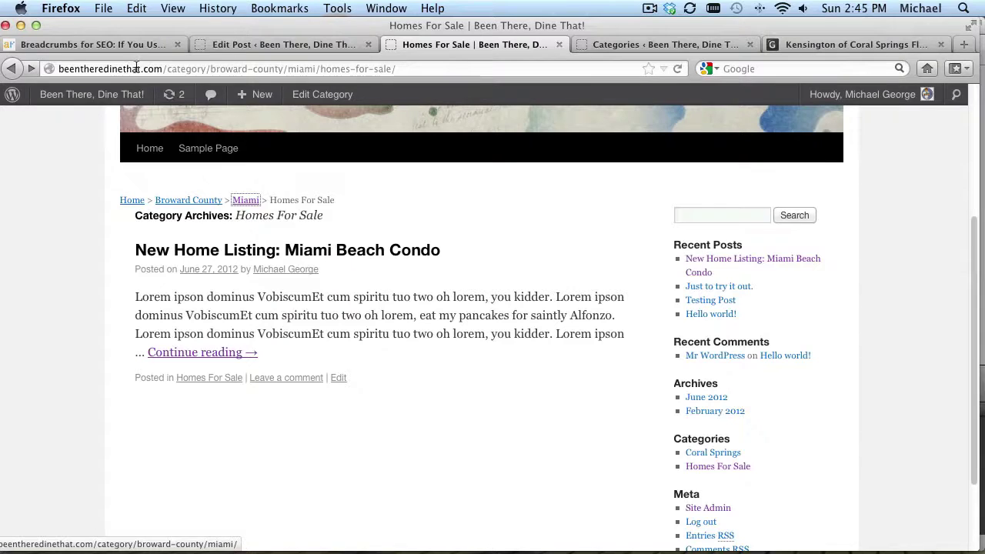
left_click_drag(142, 69, 50, 68)
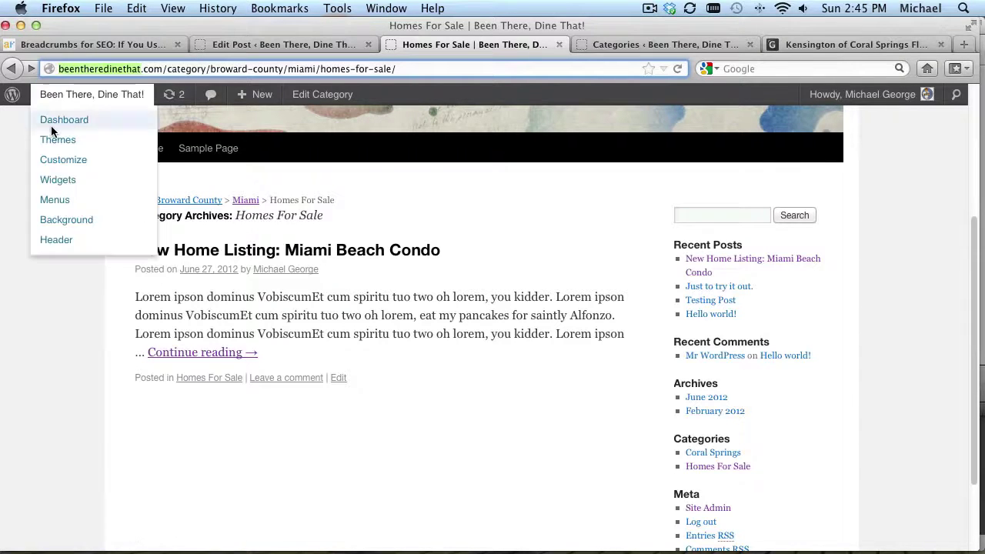
left_click(355, 421)
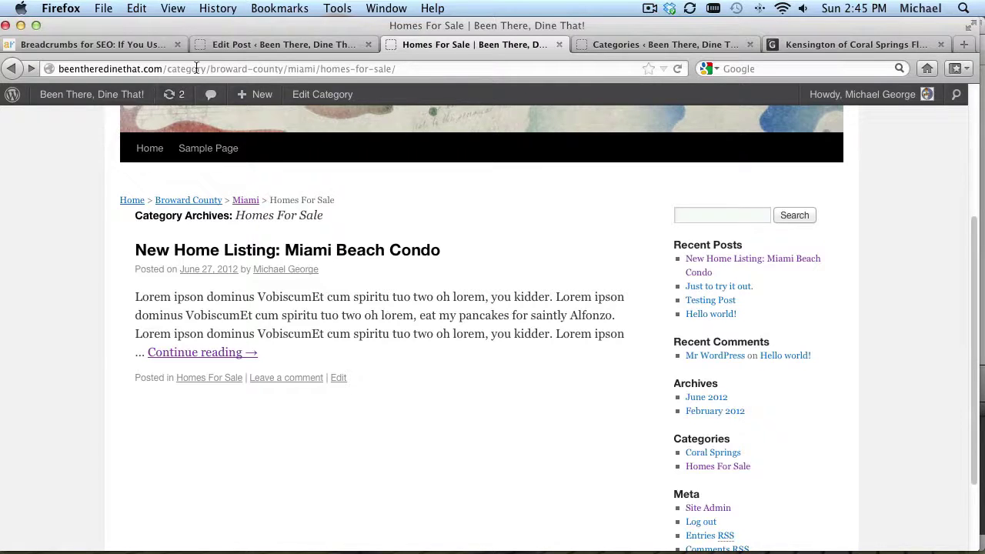
left_click_drag(208, 69, 167, 68)
Go to the site's dashboard and open the Permalink Settings at the optional category base section.
mouse_move(132, 95)
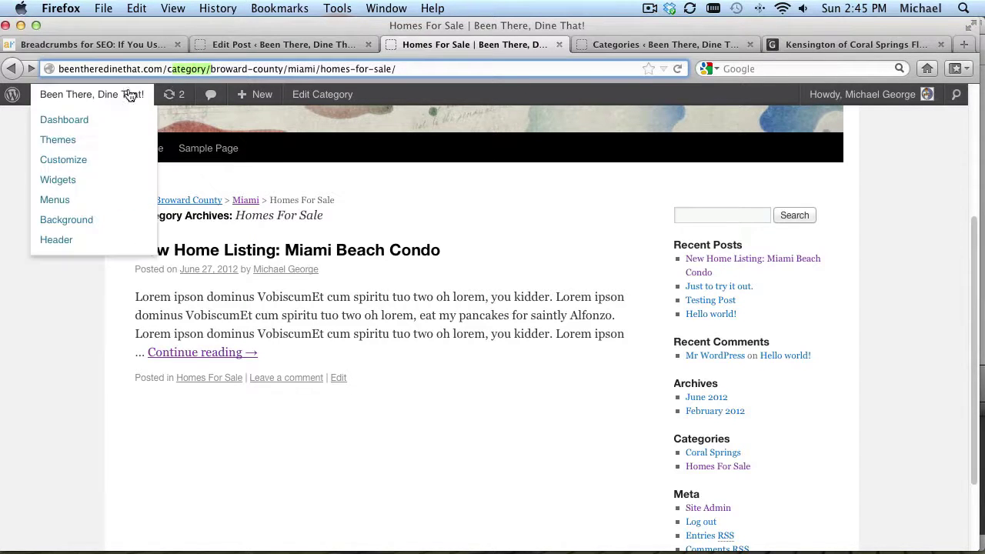
left_click(69, 126)
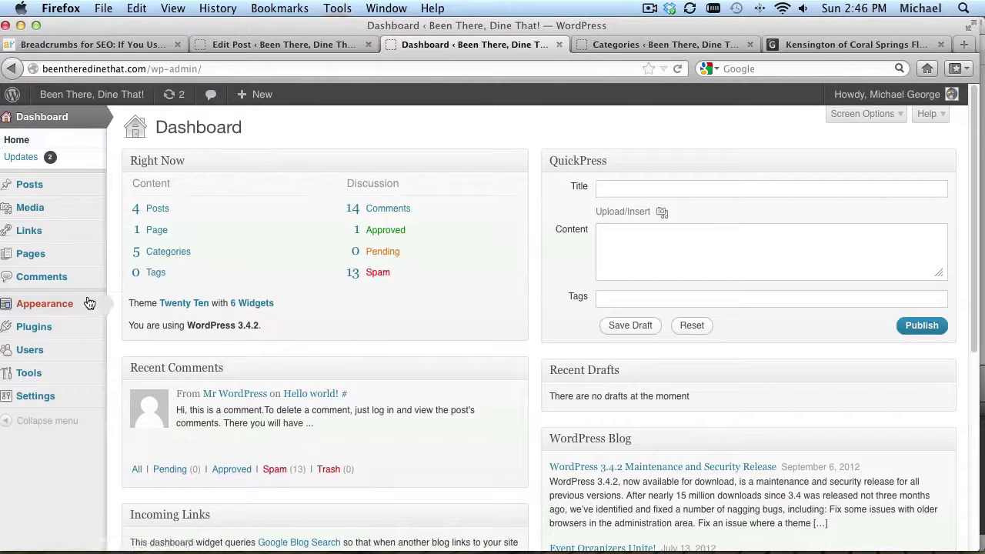
mouse_move(55, 326)
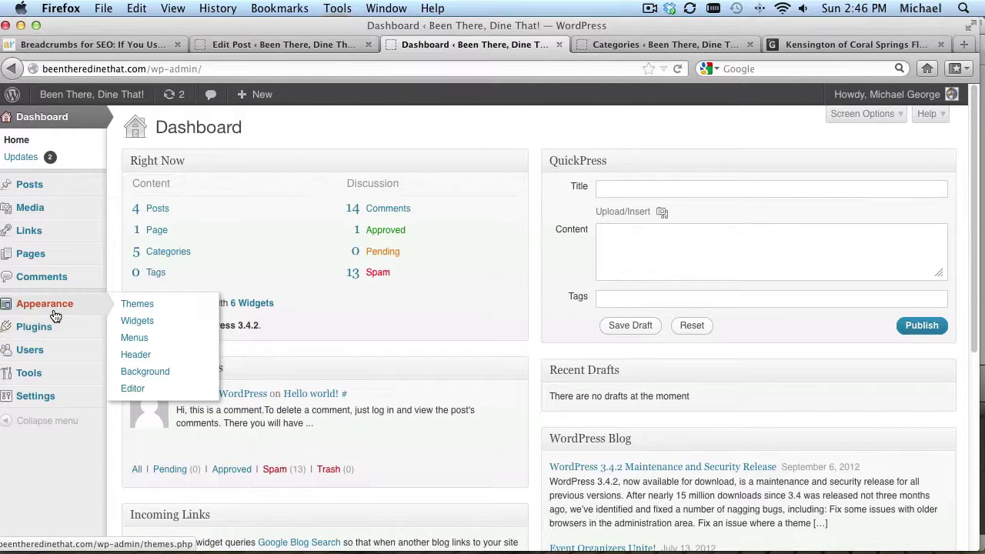
mouse_move(60, 395)
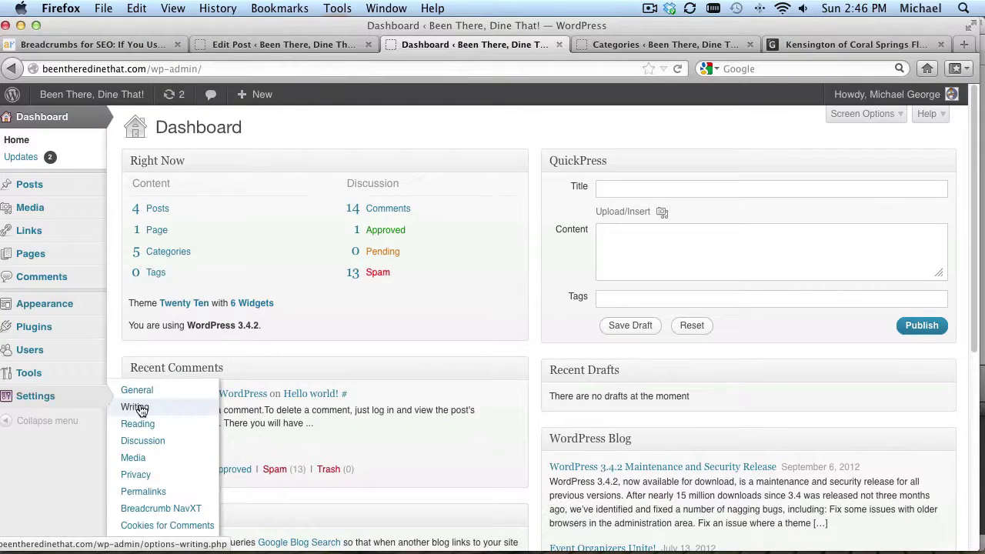
left_click(155, 498)
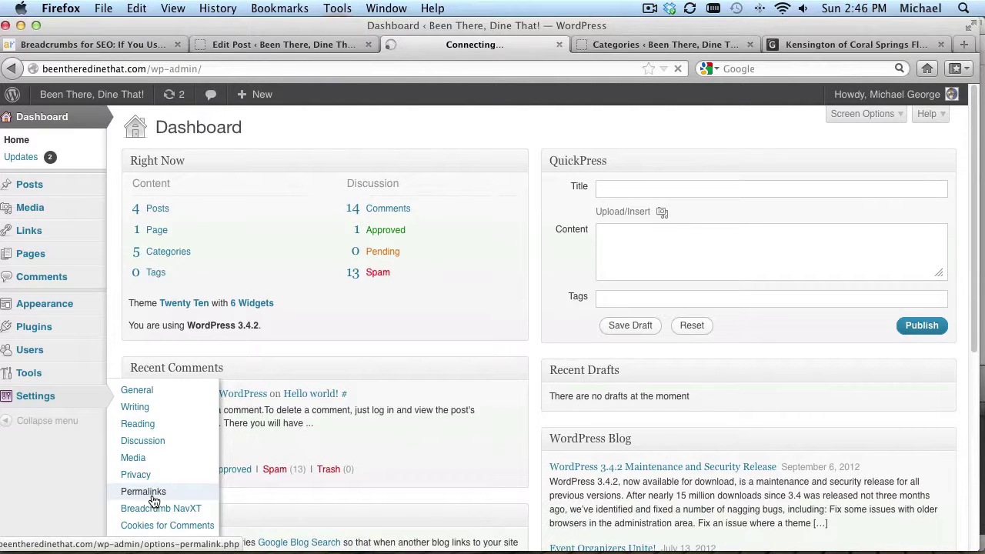
scroll(323, 437, "down", 2)
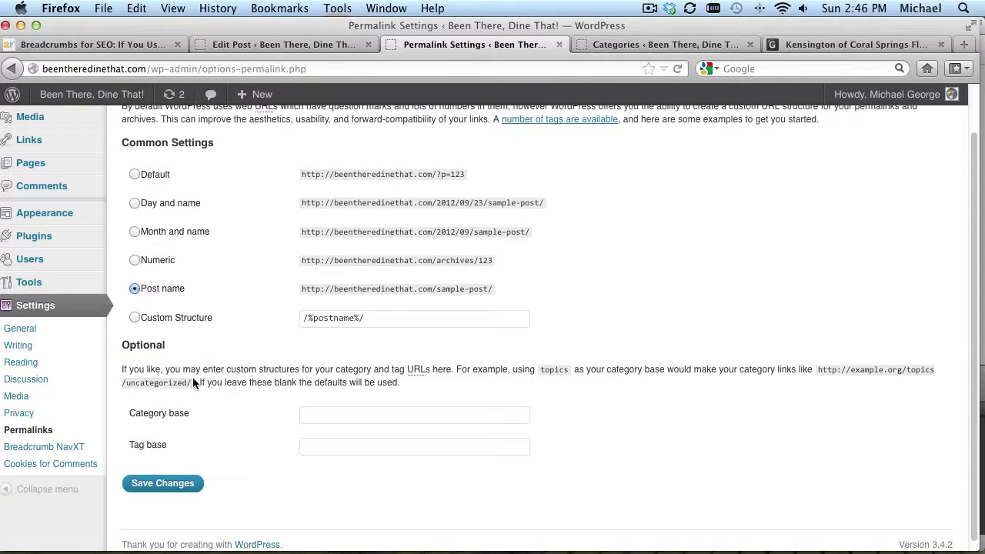
Set the permalink category base to "real-estate" and save the changes.
left_click(346, 415)
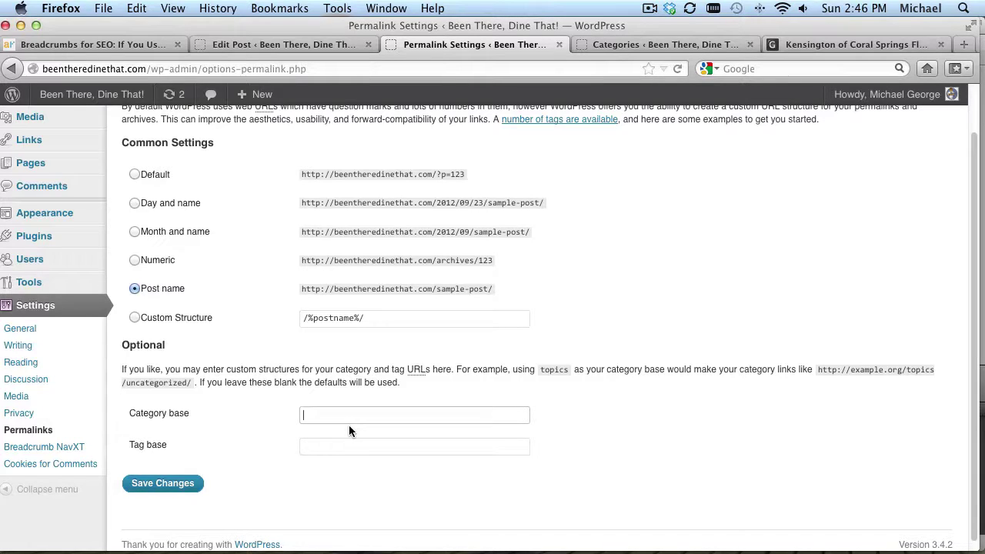
type("real-estate")
left_click(160, 482)
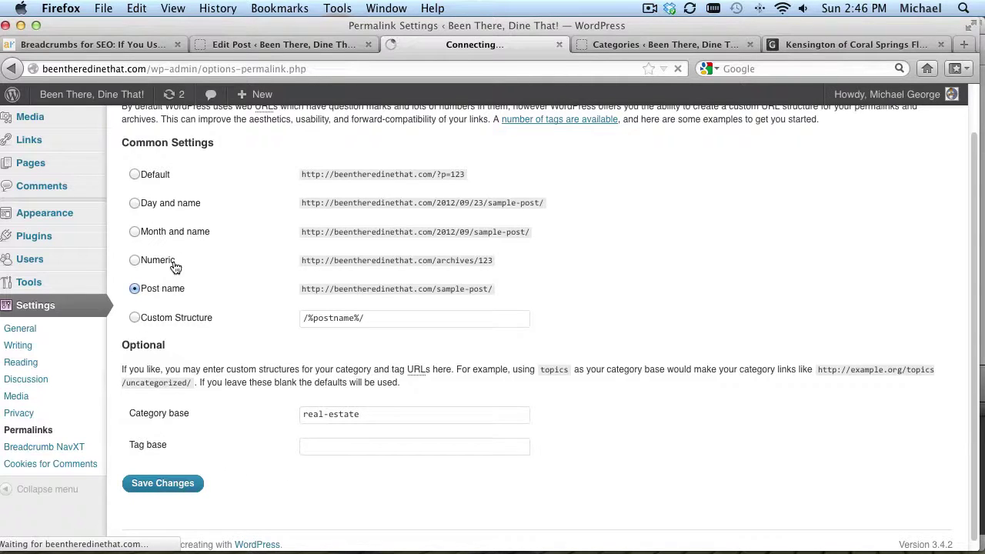
Visit the site, open "New Home Listing: Miami Beach Condo" and follow its Homes For Sale breadcrumb to check the category URL.
mouse_move(91, 95)
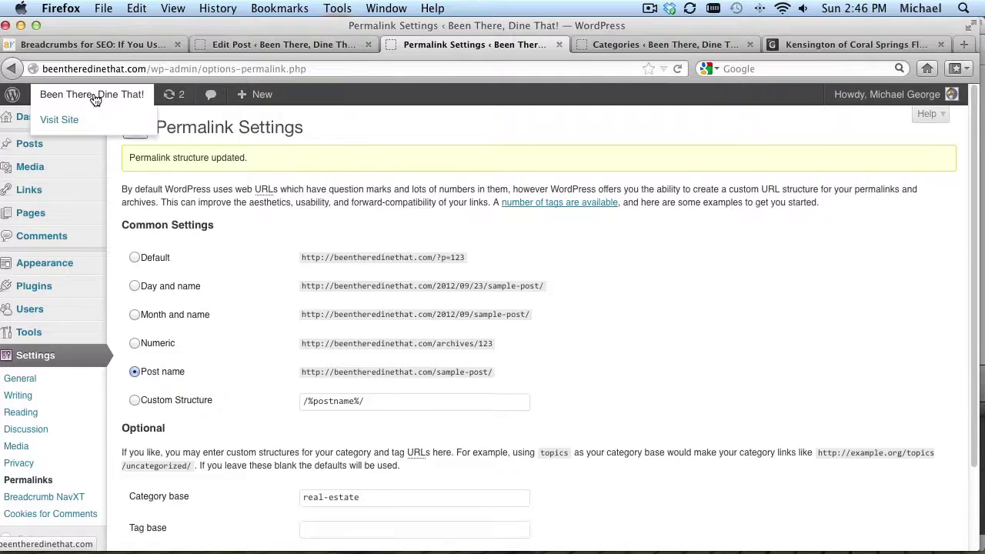
left_click(69, 118)
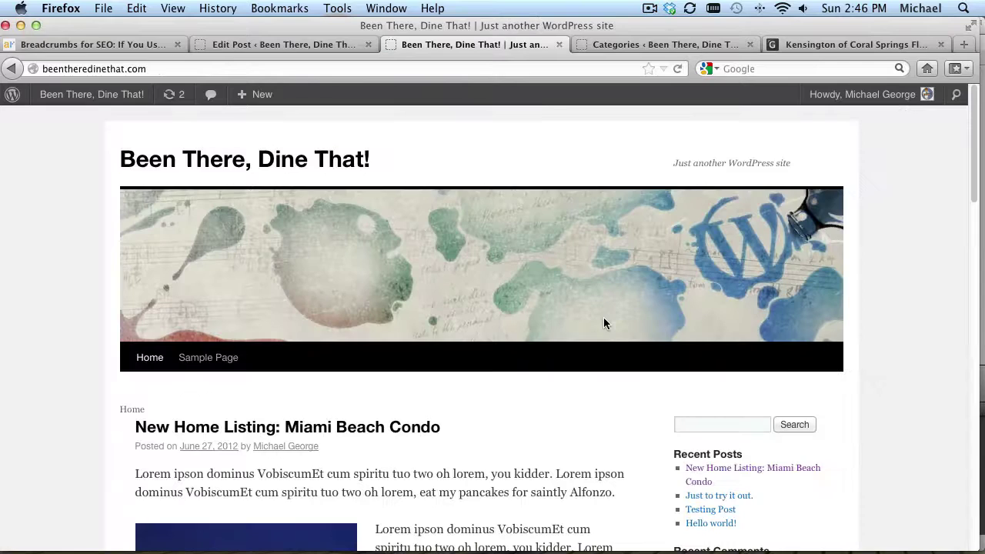
left_click(363, 429)
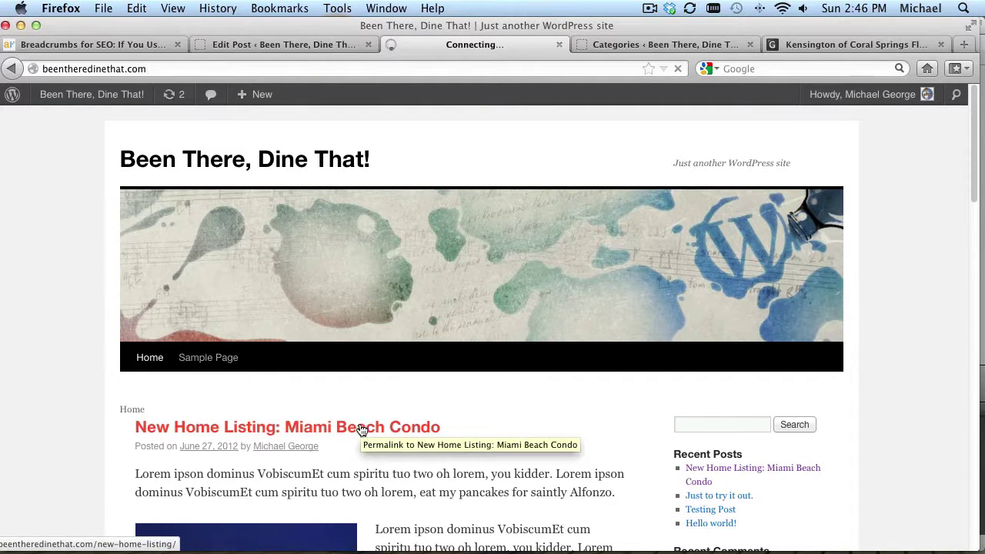
scroll(461, 384, "down", 1)
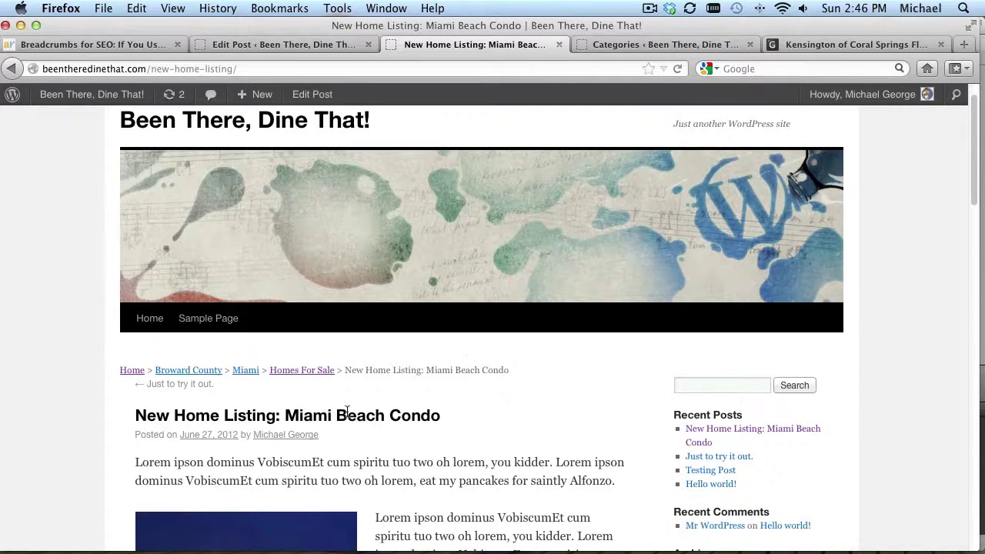
left_click(314, 372)
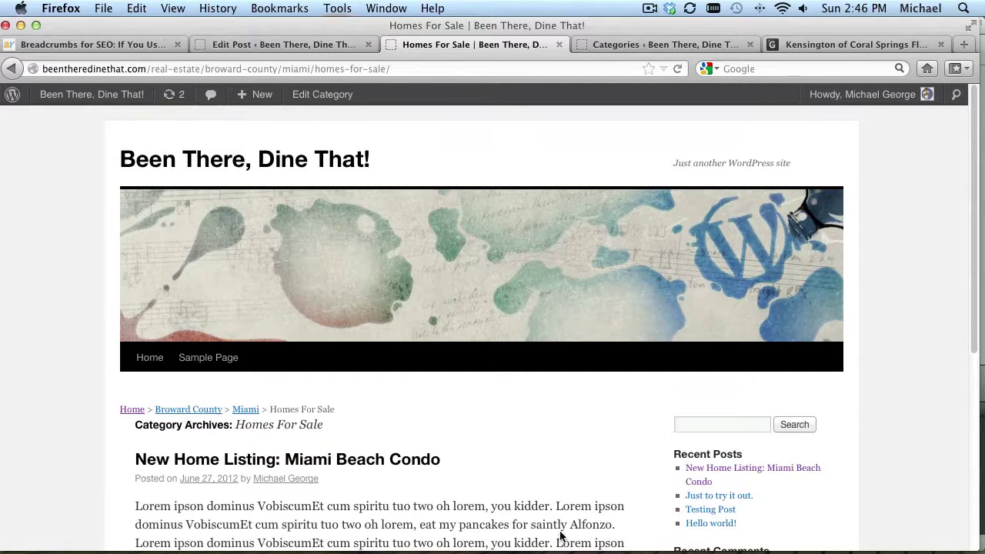
scroll(523, 510, "down", 2)
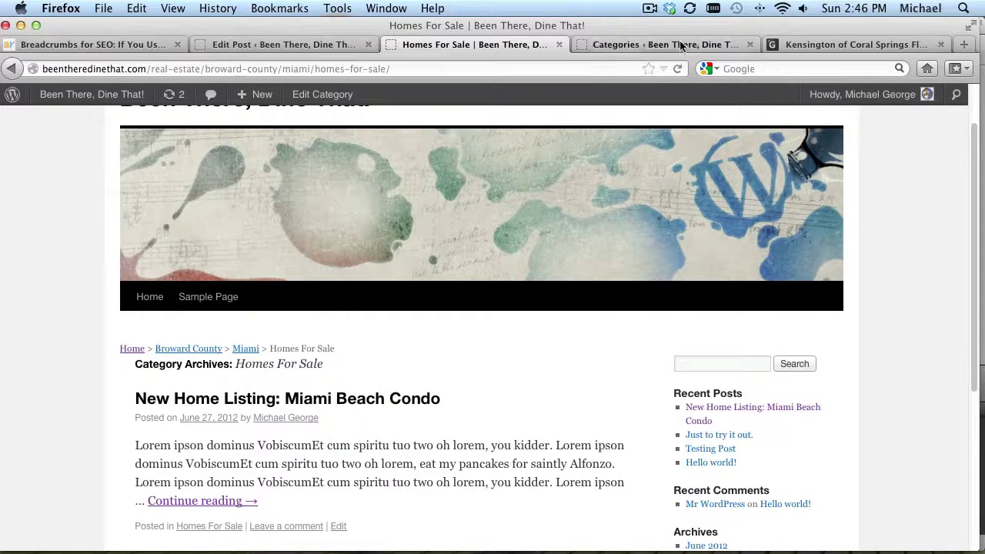
left_click(656, 8)
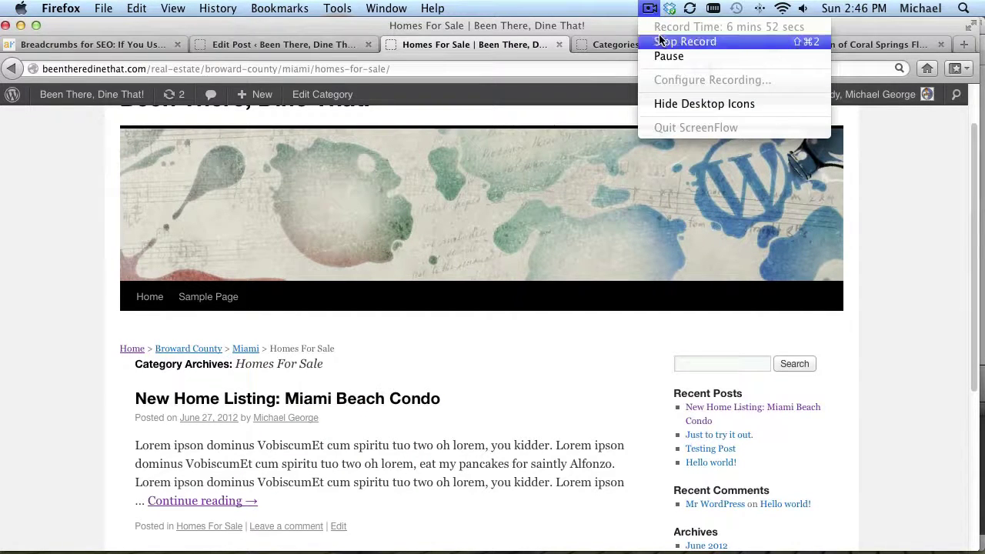